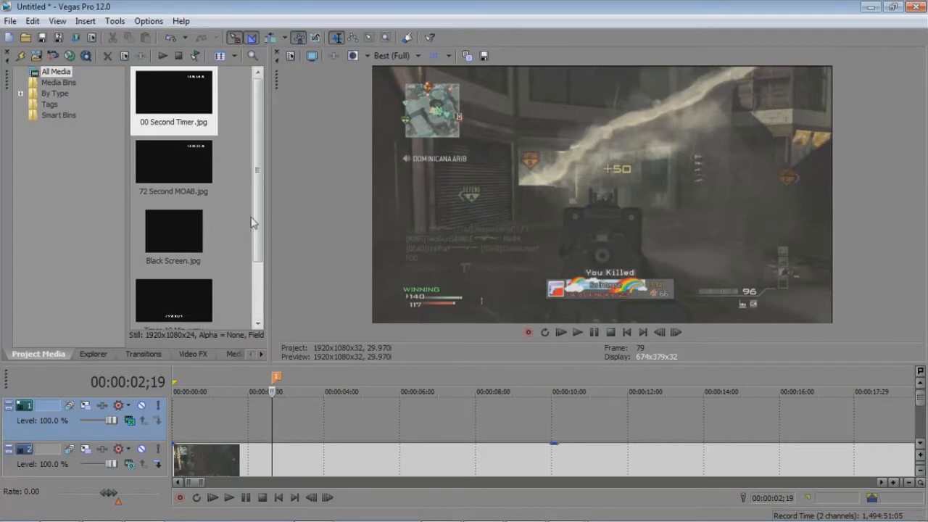
Remove the two timer stills, Black Screen.jpg and Timer 10 Min.wmv from the project media, keeping only UMP MOAB #1.mp4.
left_click(183, 255, "shift")
right_click(184, 256)
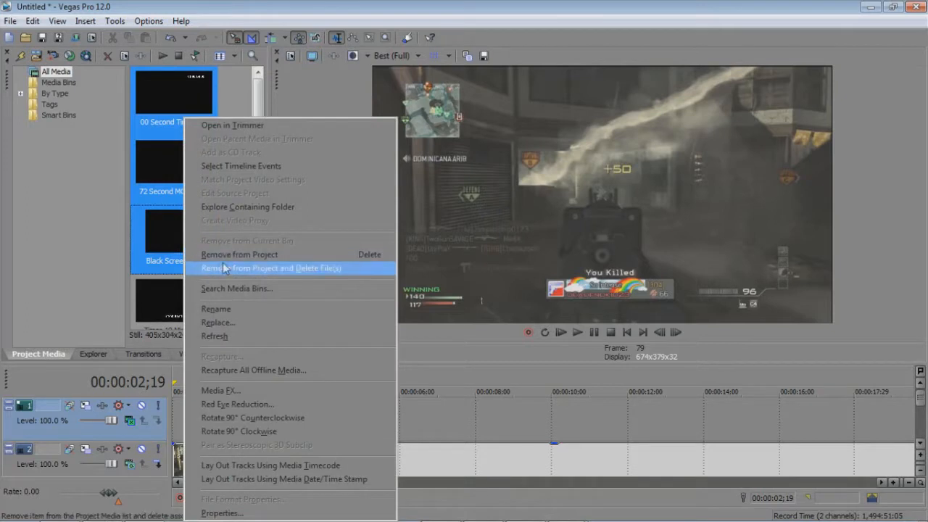
left_click(223, 265)
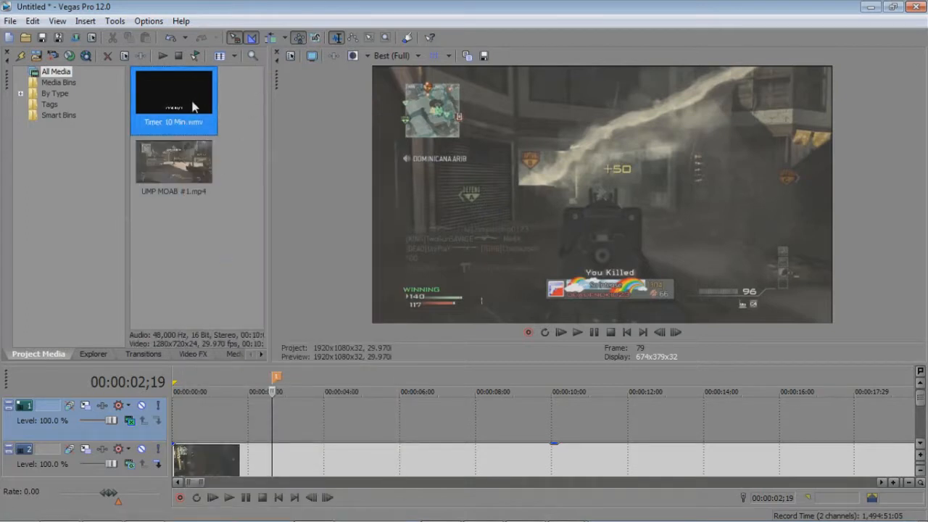
right_click(192, 103)
left_click(243, 239)
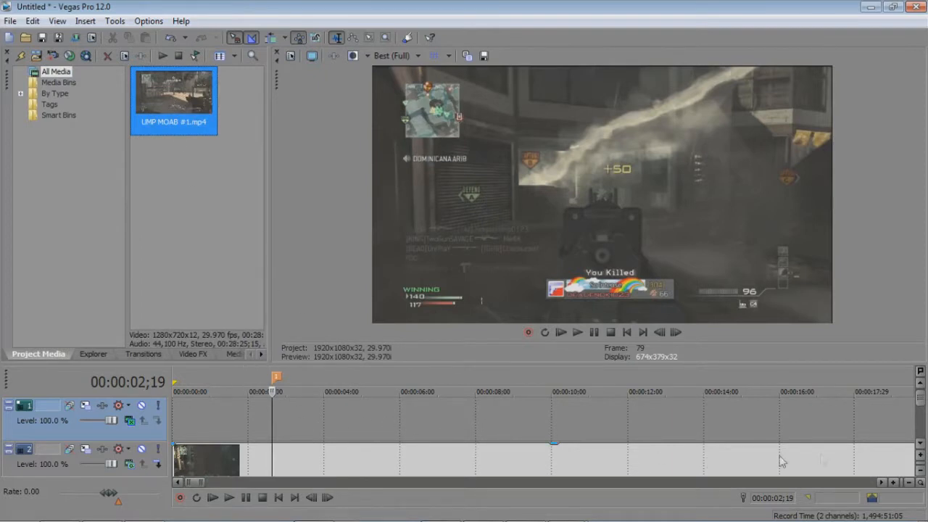
Play the gameplay clip from 00:00:02;05 towards marker 1 to review the lead-up to the first kill.
left_click(909, 482)
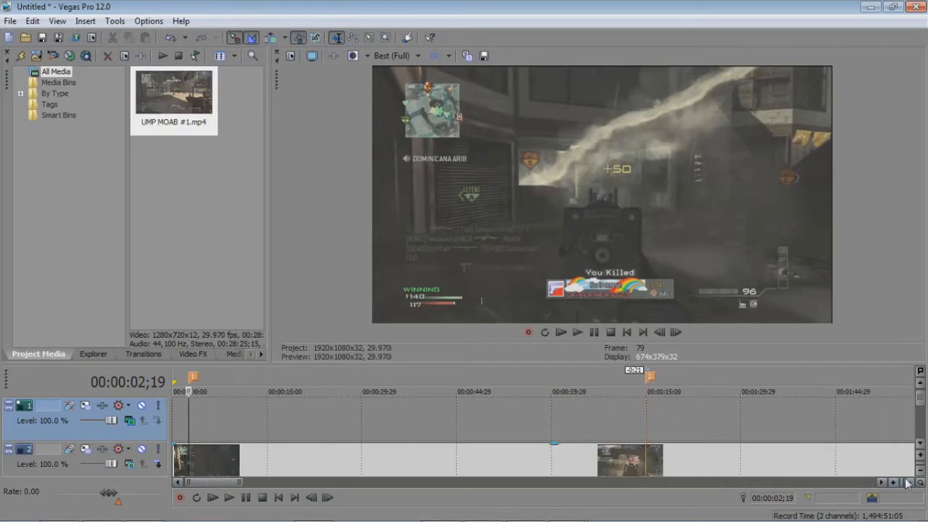
left_click(180, 414)
left_click(182, 413)
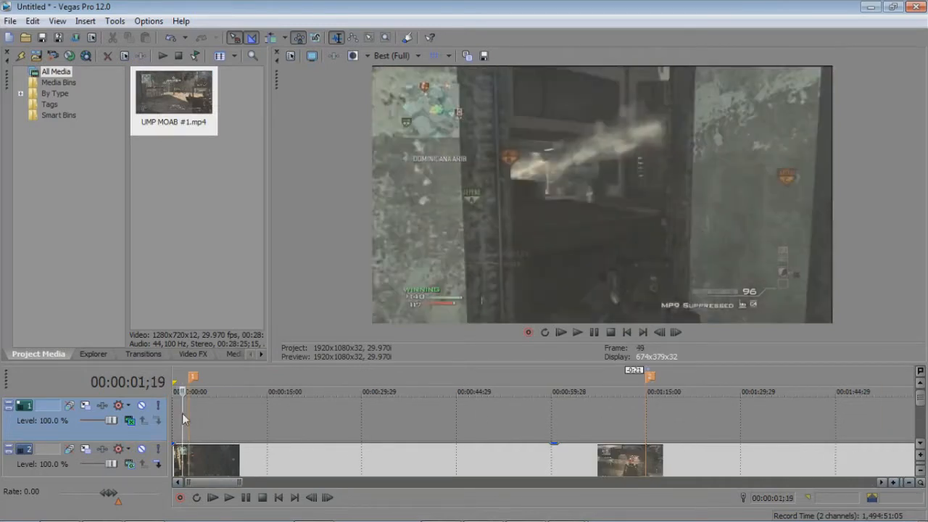
left_click(893, 482)
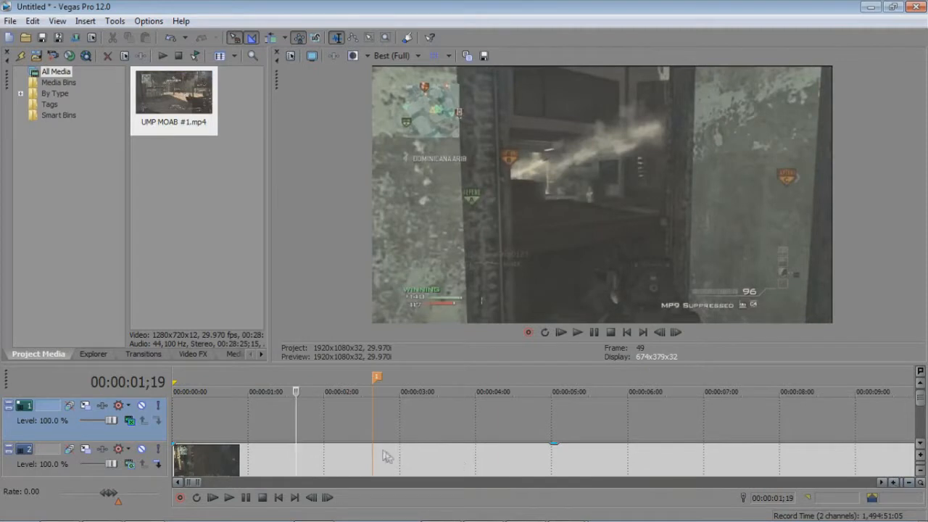
left_click(336, 426)
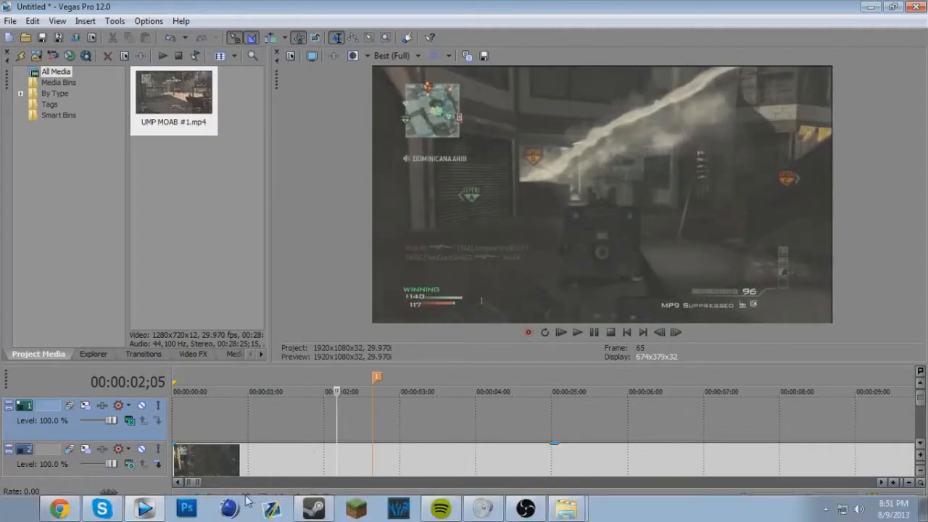
key("space")
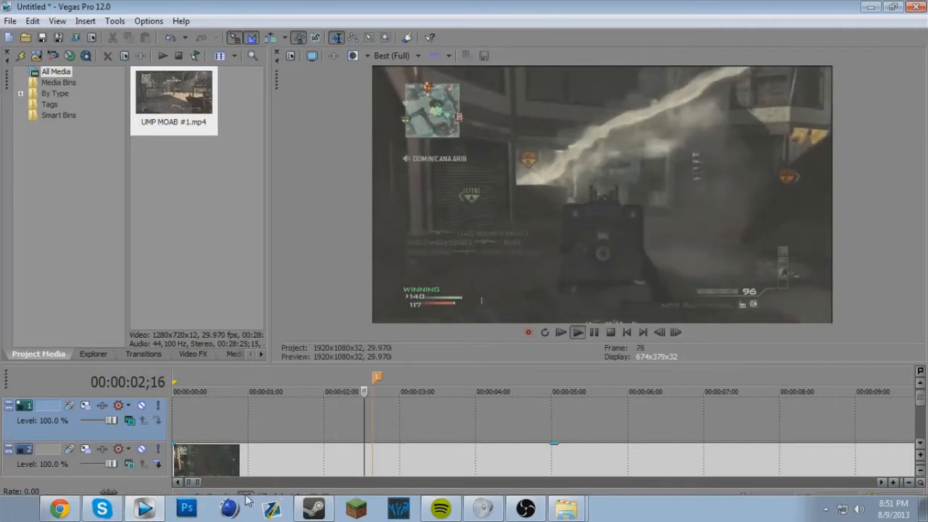
Step back and forth frame by frame around marker 1 to examine the exact frame of the first kill.
left_click(372, 409)
key("Left")
key("Left")
key("Right")
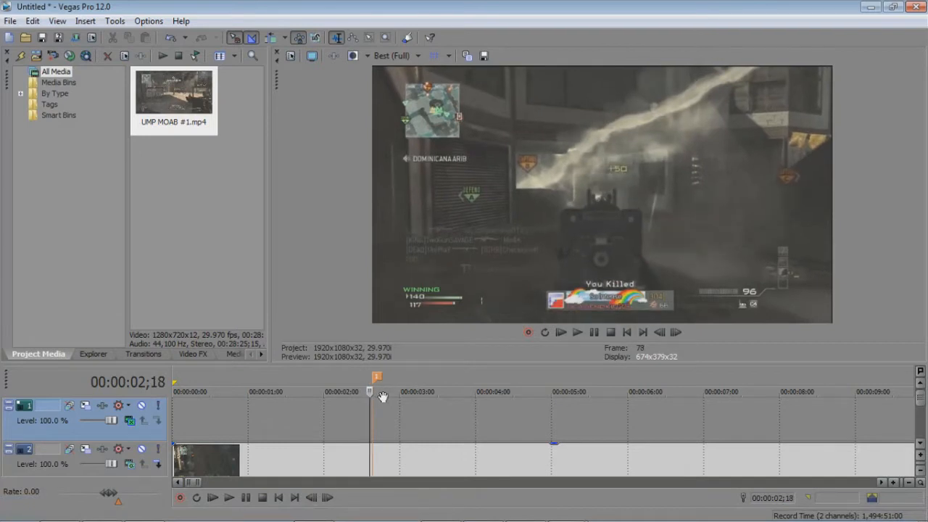
key("Right")
key("Right")
key("Left")
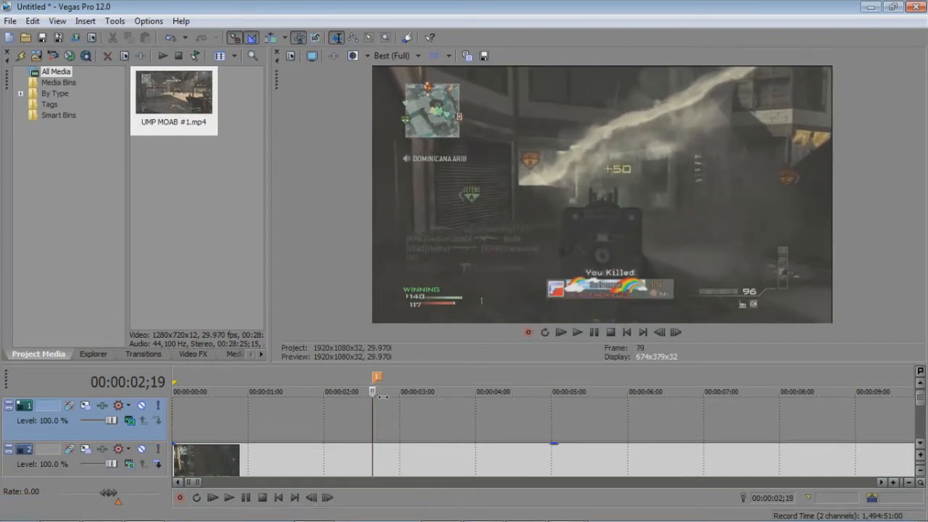
key("Left")
key("Left")
key("Left")
key("Right")
key("Right")
Go to 00:01:14;15 and step forward frame by frame past marker 2 to examine the final kill.
left_click(911, 484)
left_click(911, 482)
left_click(519, 411)
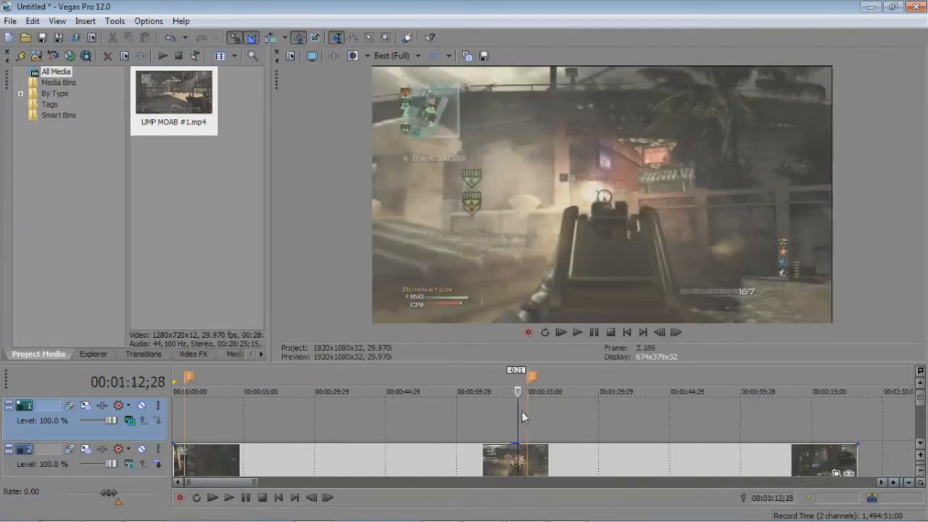
left_click(896, 483)
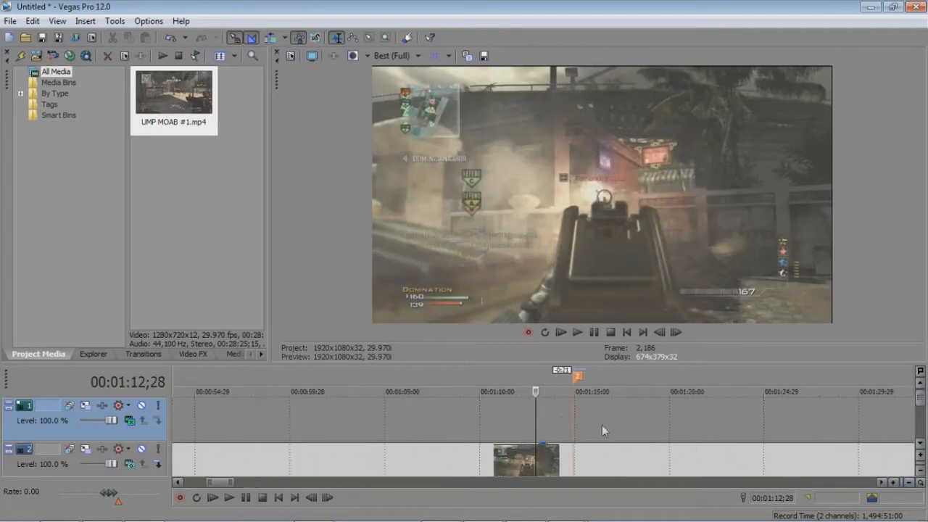
left_click(565, 416)
left_click(897, 483)
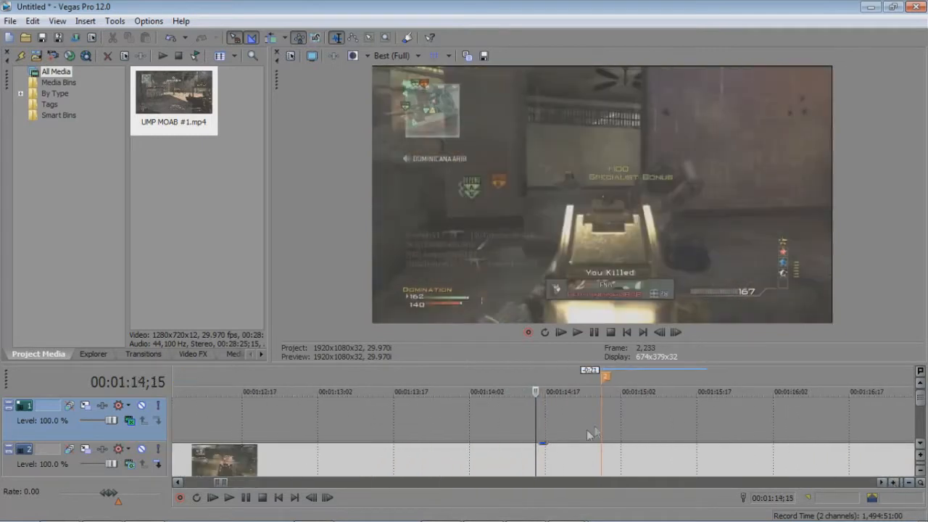
key("Right")
key("Right")
key("Right")
key("Right")
key("Right")
key("Right")
key("Right")
key("Right")
key("Right")
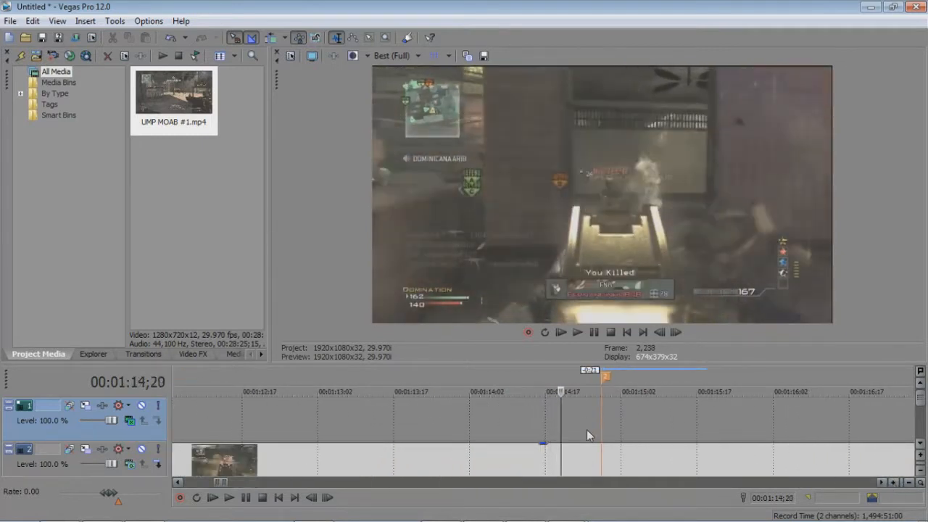
key("Right")
key("Right")
key("Right")
key("Right")
key("Right")
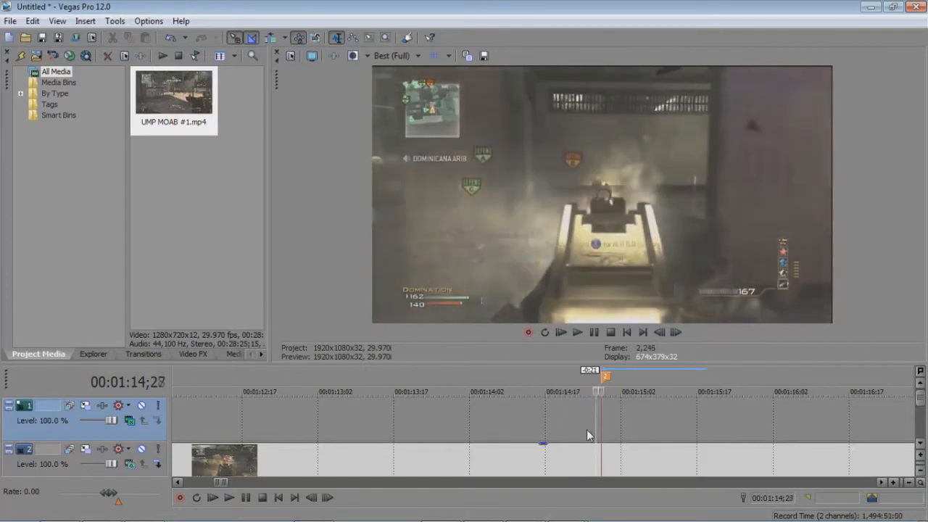
key("Right")
key("Right")
key("Right")
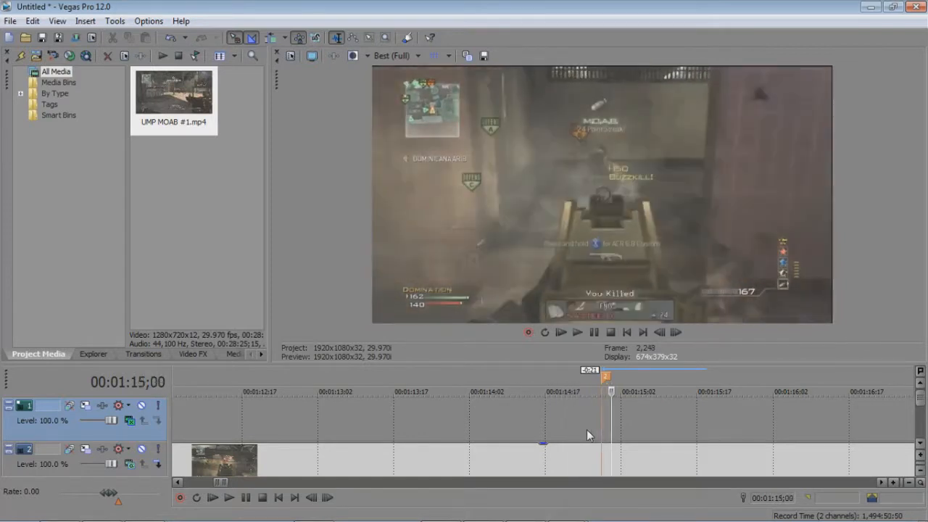
key("Right")
Step back and forth across marker 2 to check the exact frame of the MOAB notification, stopping at 00:01:14;28.
key("Left")
key("Left")
key("Left")
key("Left")
key("Left")
key("Left")
key("Left")
key("Left")
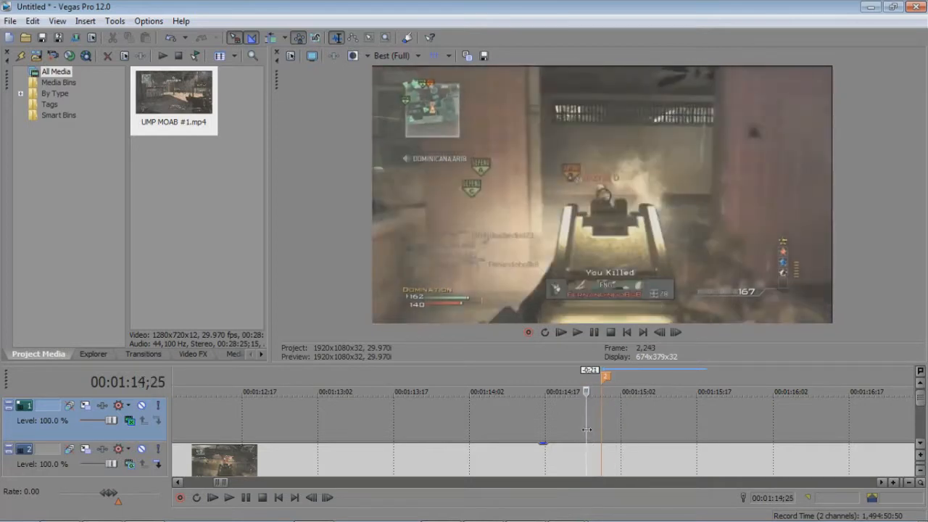
key("Right")
key("Right")
key("Right")
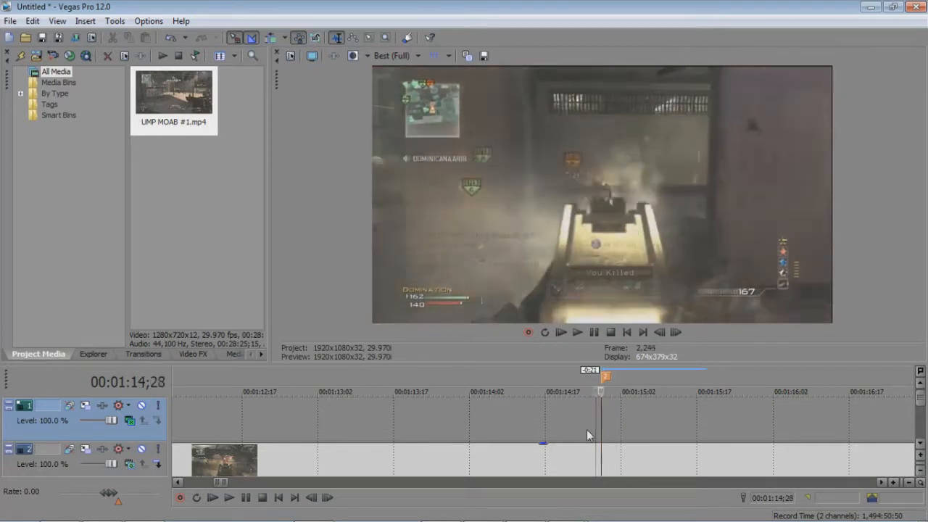
key("Left")
key("Right")
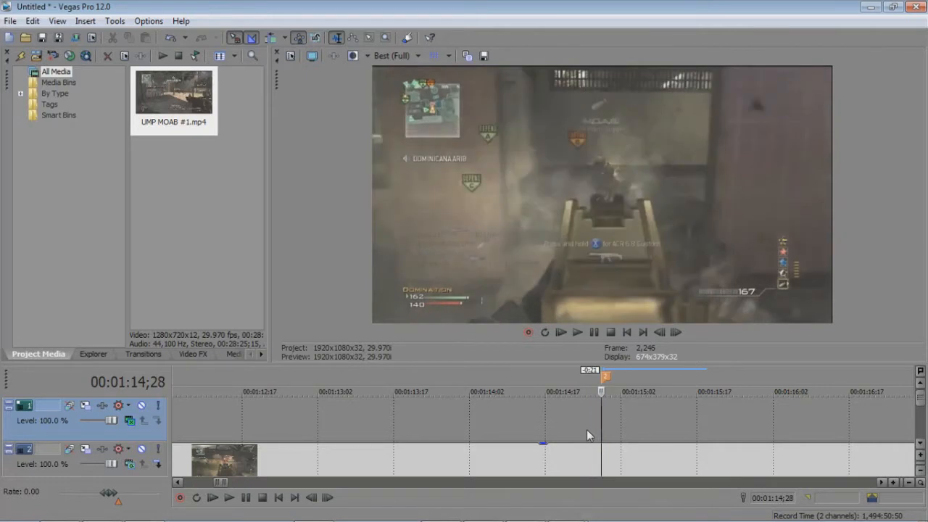
key("Left")
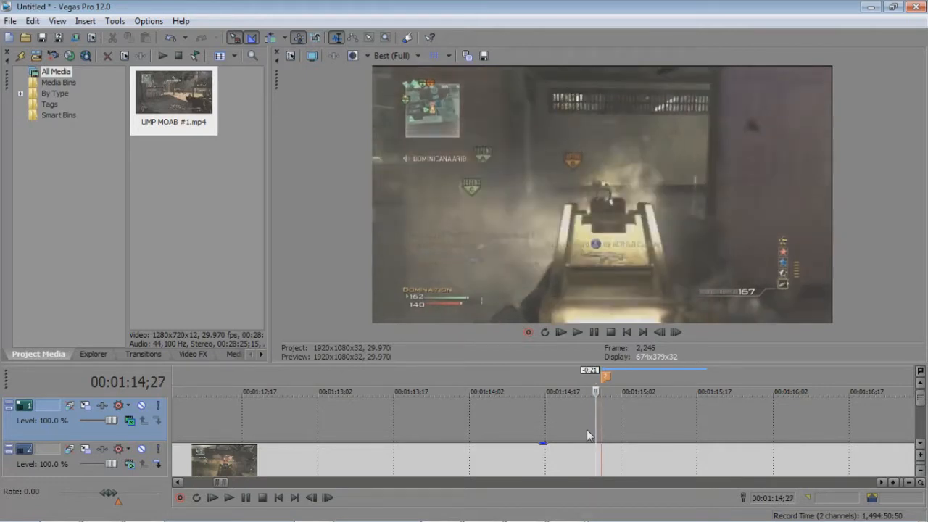
key("Right")
key("Right")
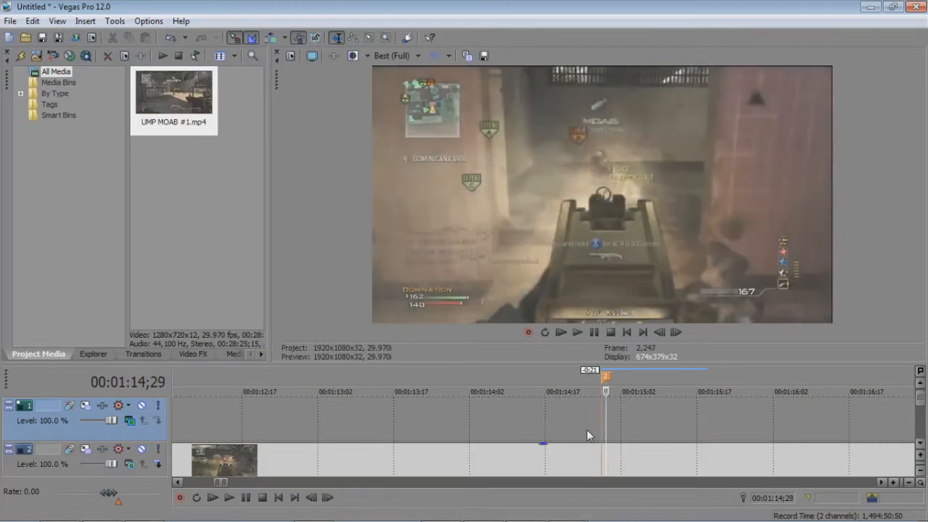
key("Left")
key("Left")
key("Right")
key("Left")
key("Left")
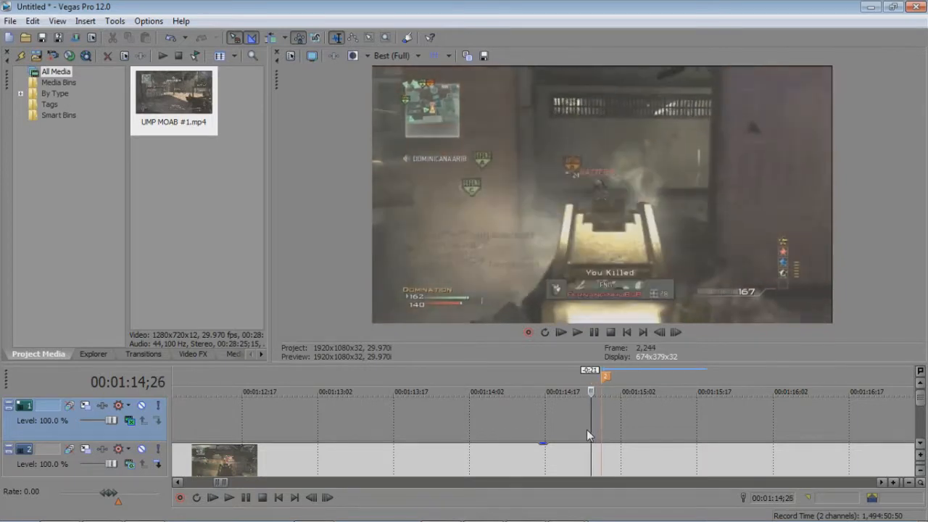
key("Right")
key("Right")
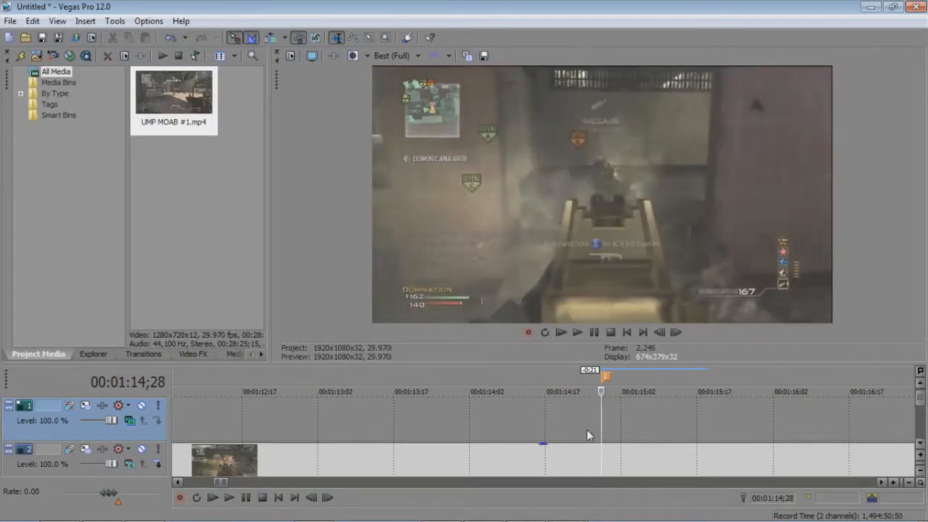
Return to the start of the clip and place the playhead on marker 1 at 00:00:02;19.
scroll(596, 391, "down", 1)
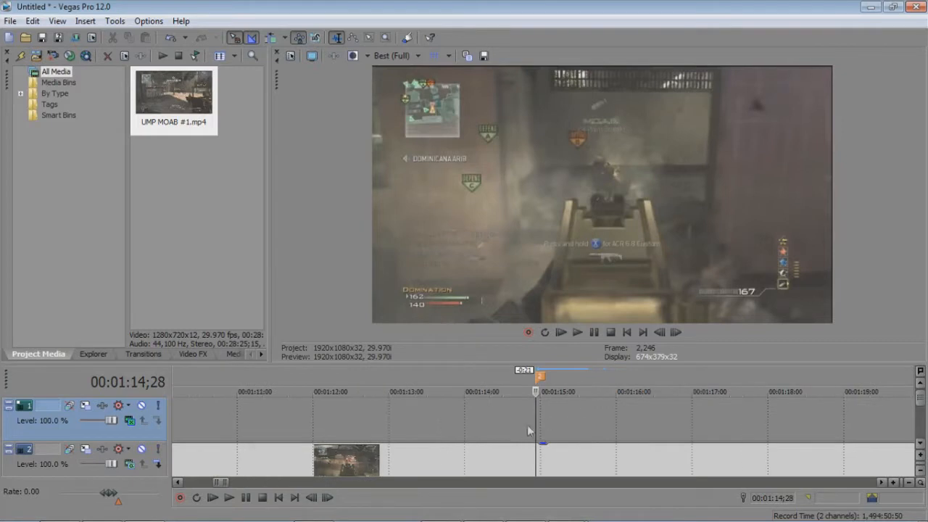
scroll(399, 421, "down", 2)
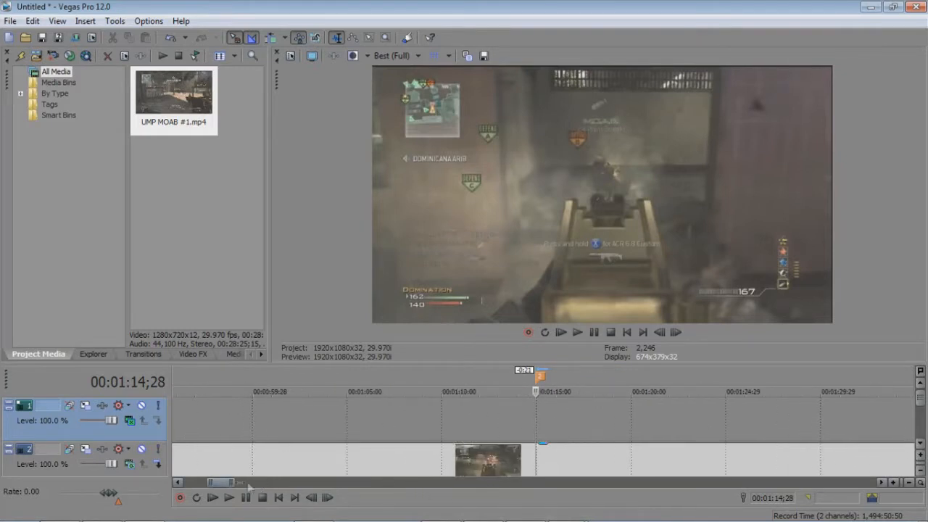
left_click_drag(226, 484, 205, 484)
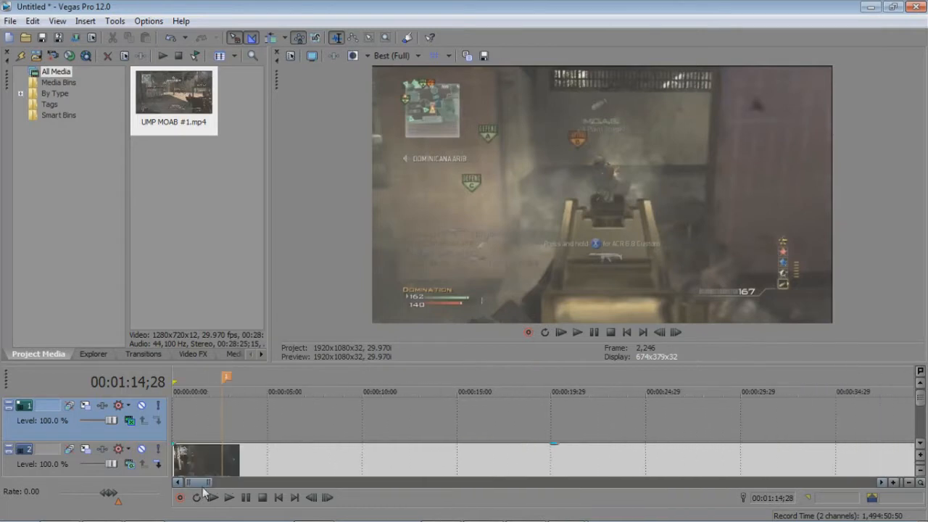
left_click(222, 422)
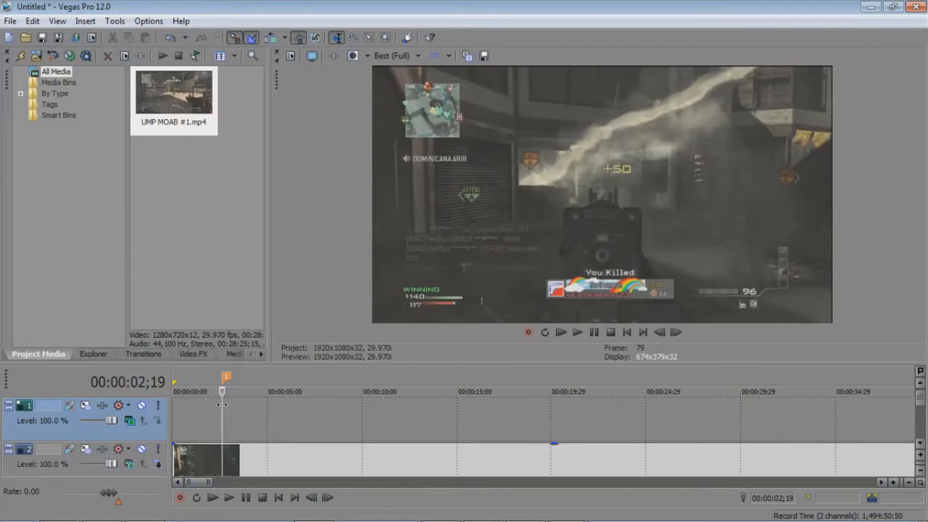
Apply the Seconds preset of the Sony Timecode video effect to the gameplay clip on track 2 and close its settings.
left_click(185, 355)
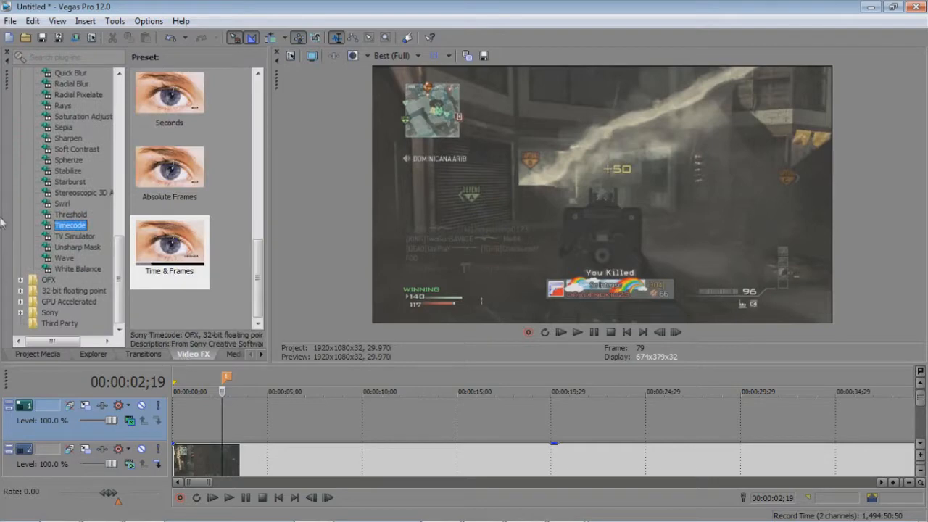
scroll(168, 246, "up", 7)
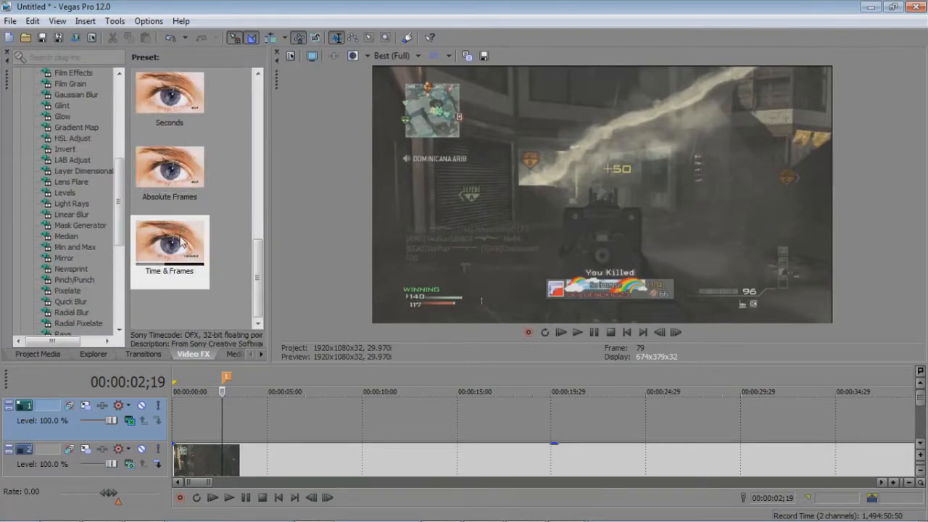
left_click_drag(256, 274, 251, 228)
left_click_drag(187, 247, 194, 457)
left_click_drag(585, 73, 464, 125)
left_click(687, 126)
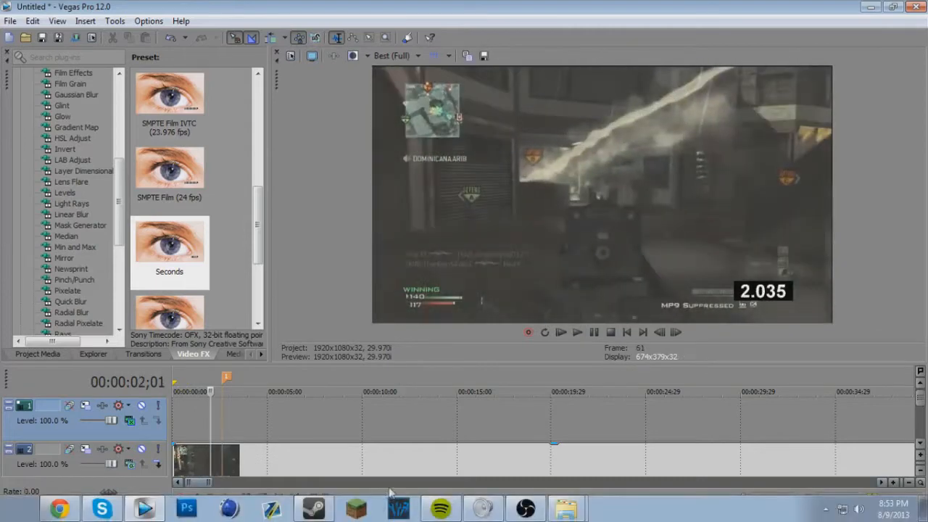
Align the clip's Timecode effect vertically to the top and play the clip briefly to check the timer.
right_click(188, 461)
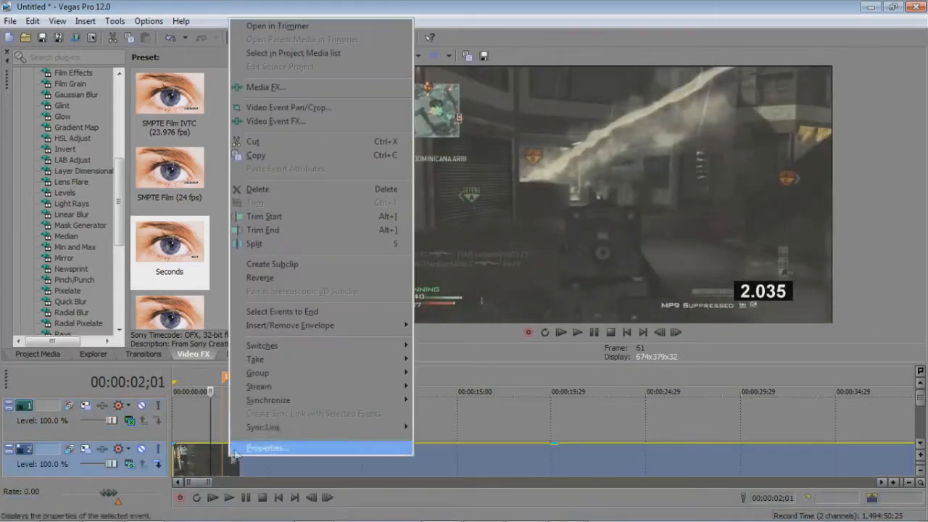
left_click(285, 123)
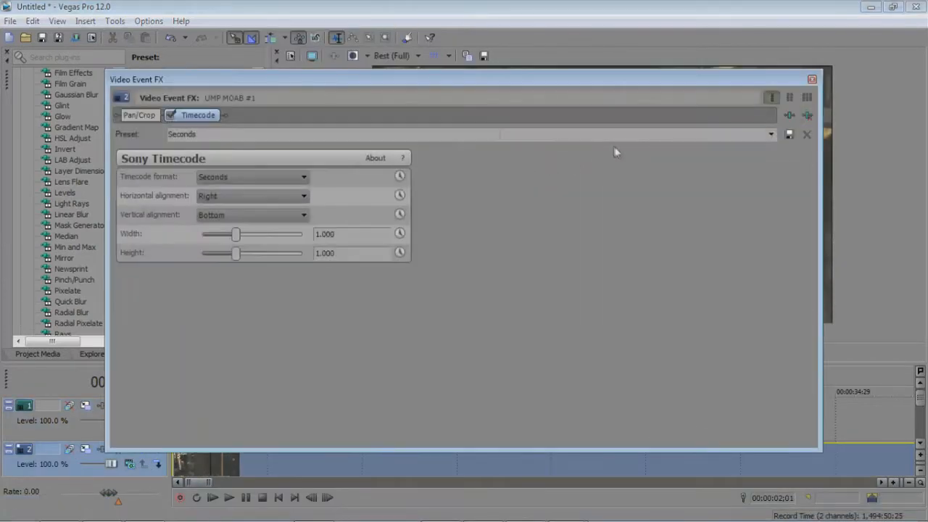
left_click(254, 214)
left_click(280, 229)
left_click(812, 79)
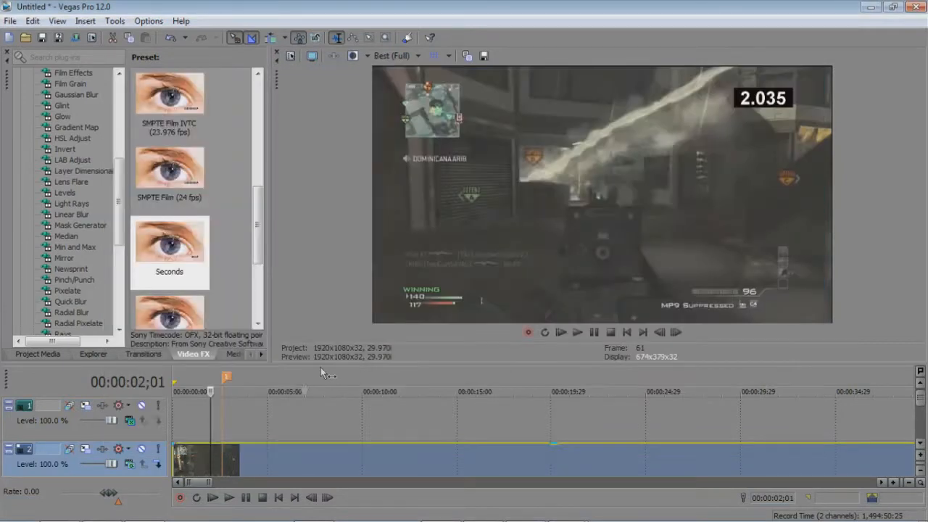
left_click(230, 497)
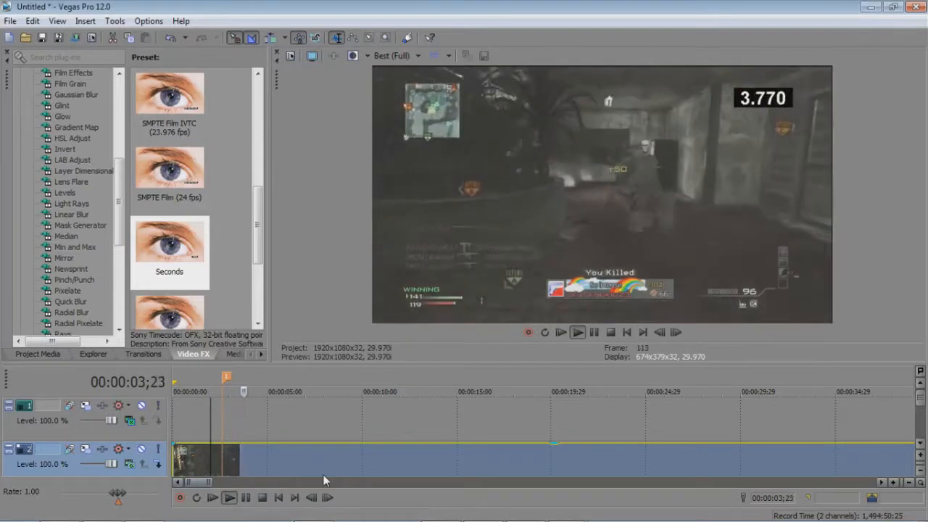
left_click(246, 498)
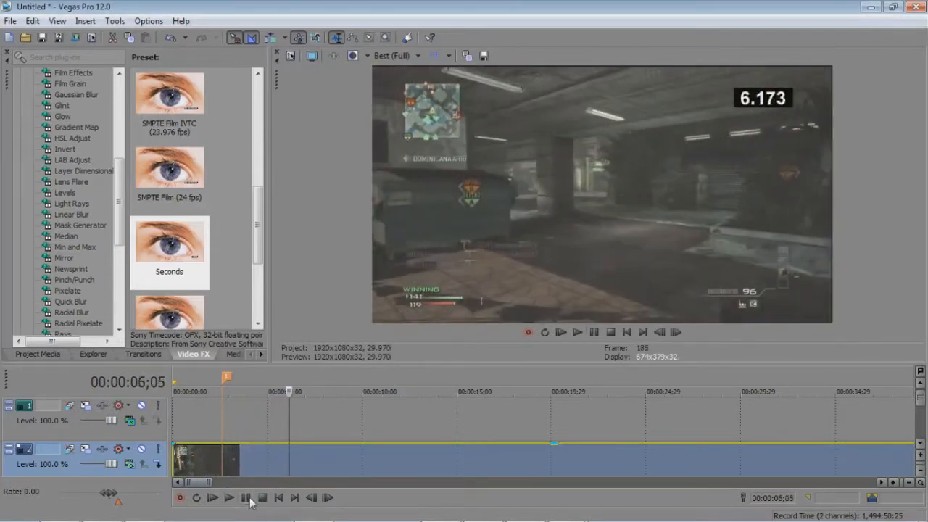
Remove the Timecode effect from the gameplay clip on track 2, and place the playhead on marker 1 with track 1 selected.
right_click(225, 469)
left_click(271, 128)
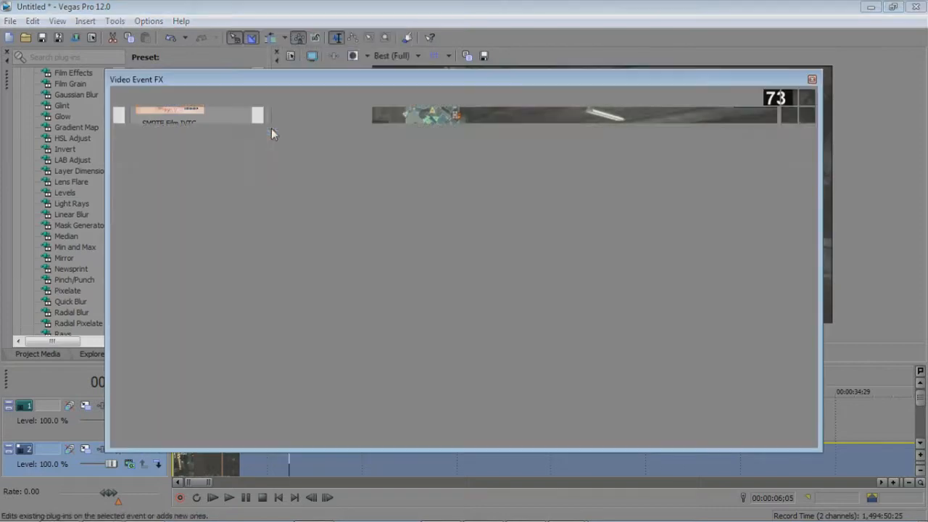
left_click(806, 115)
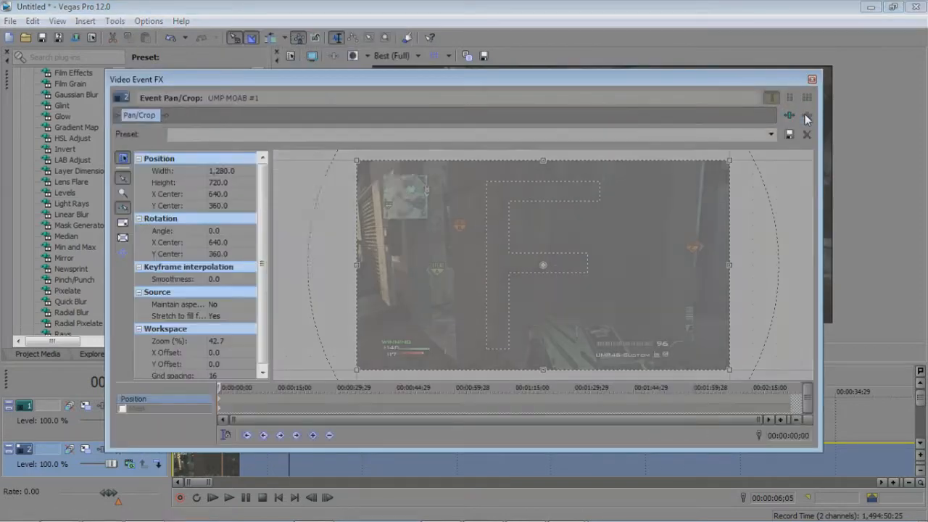
left_click(812, 80)
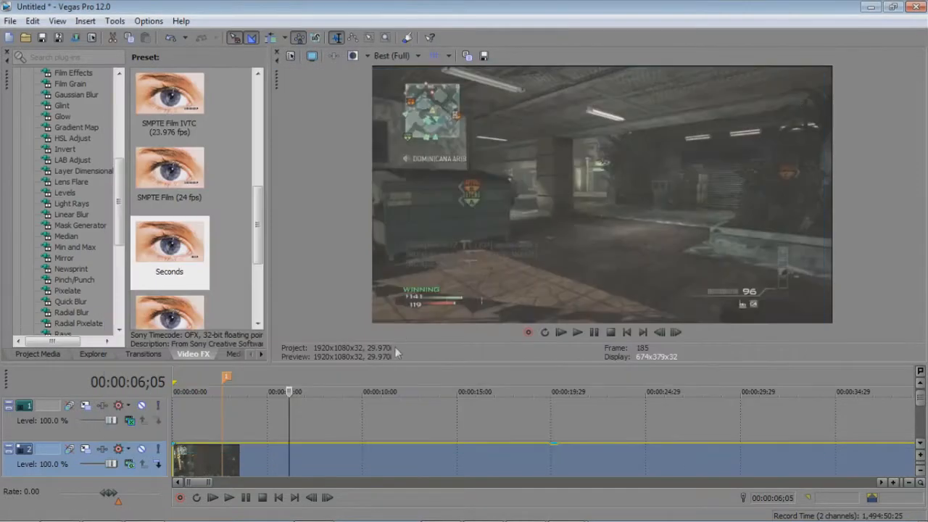
left_click(220, 420)
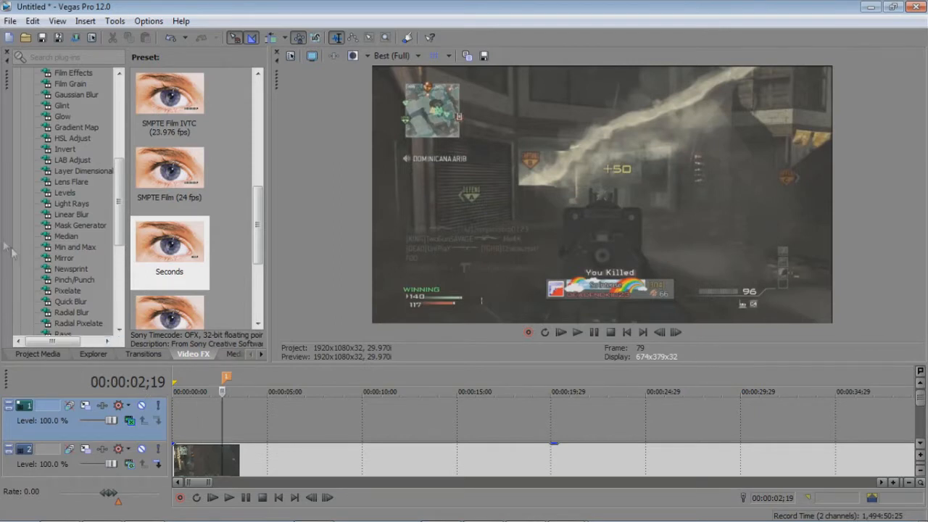
Insert the Black Screen picture from the Pictures library on track 1 at marker 1.
left_click(10, 21)
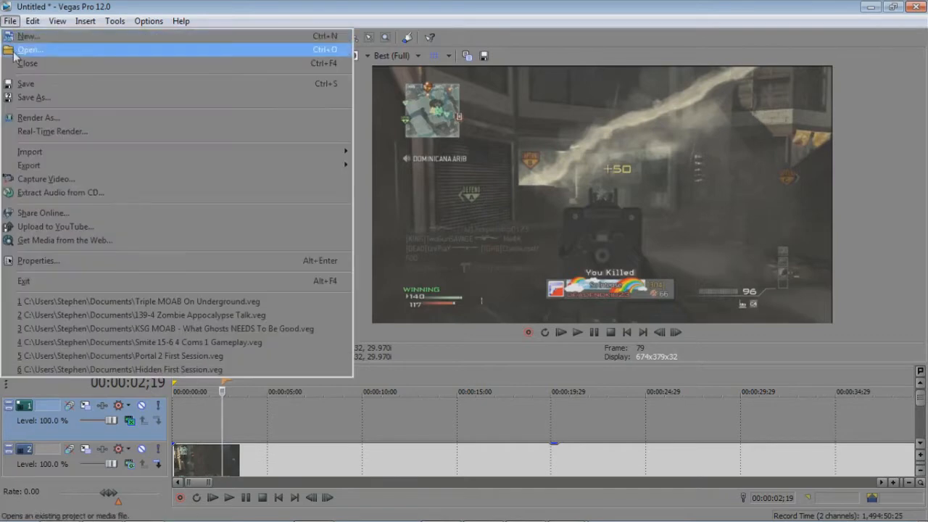
left_click(16, 51)
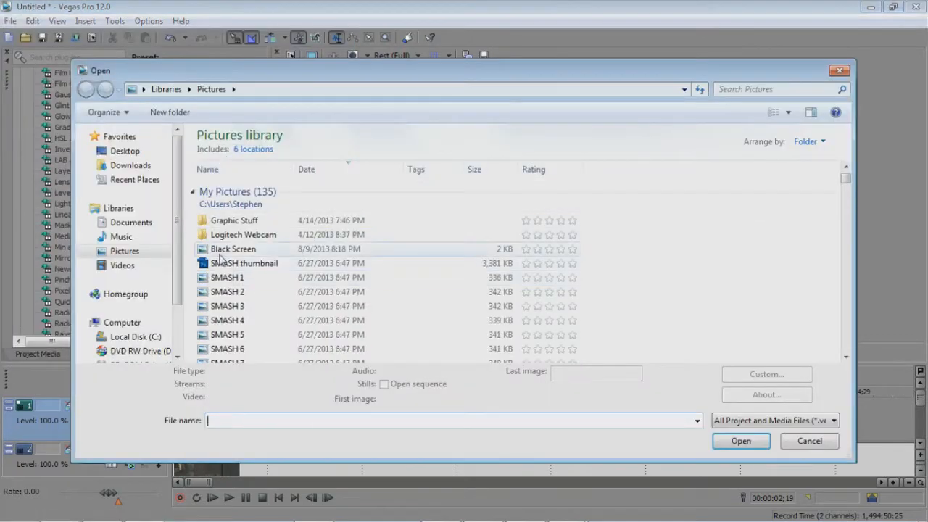
left_click(220, 253)
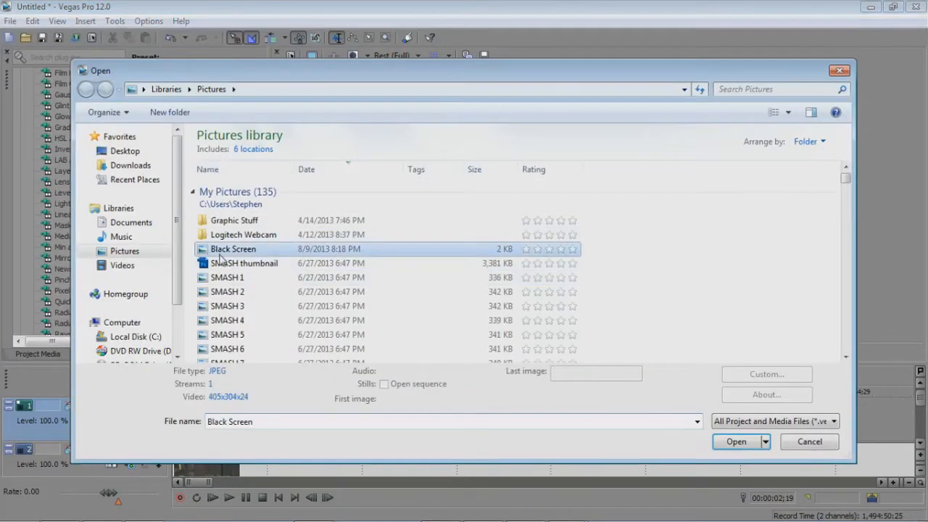
double_click(273, 249)
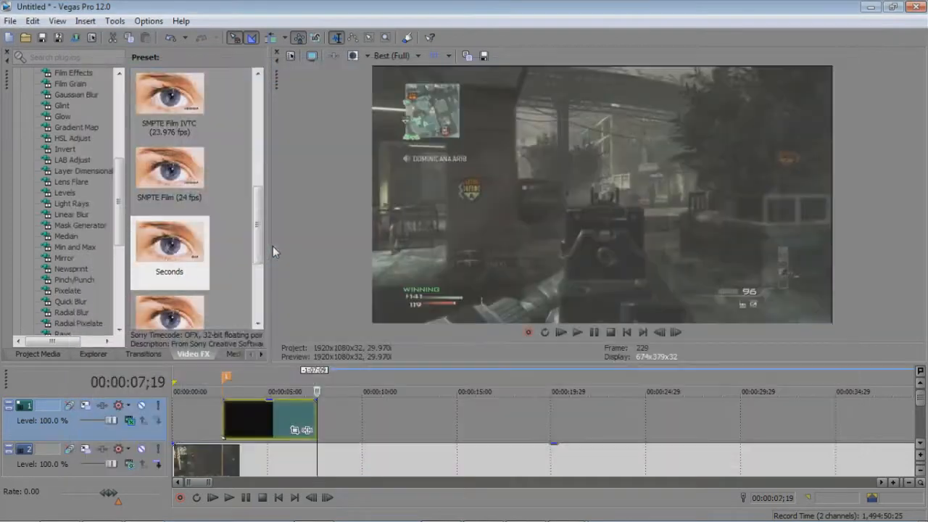
Try the Difference Squared compositing mode on tracks 1 and 2 with the playhead inside the black clip.
left_click(250, 412)
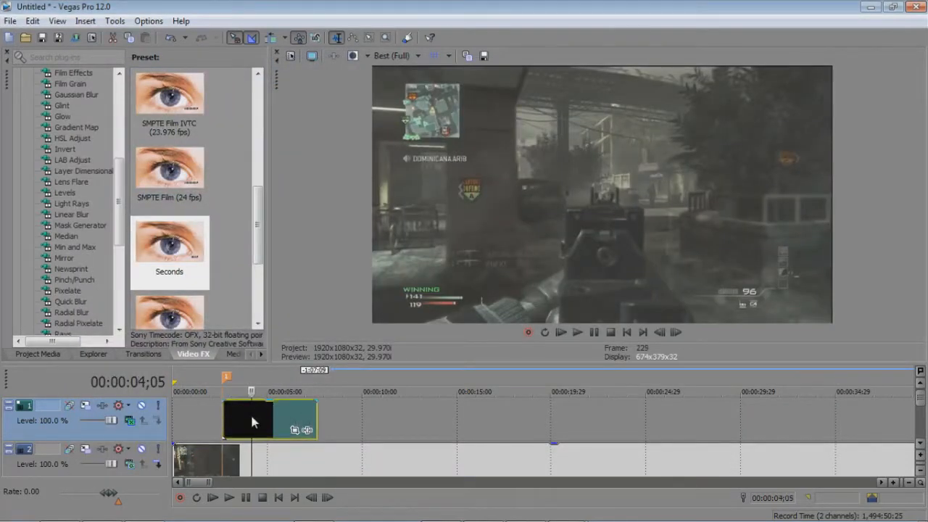
left_click(222, 417)
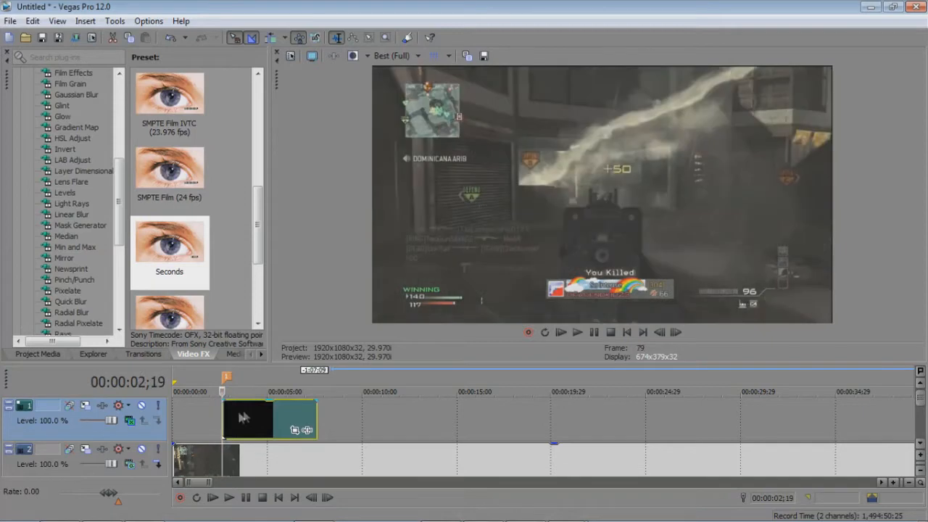
left_click(249, 406)
left_click(164, 419)
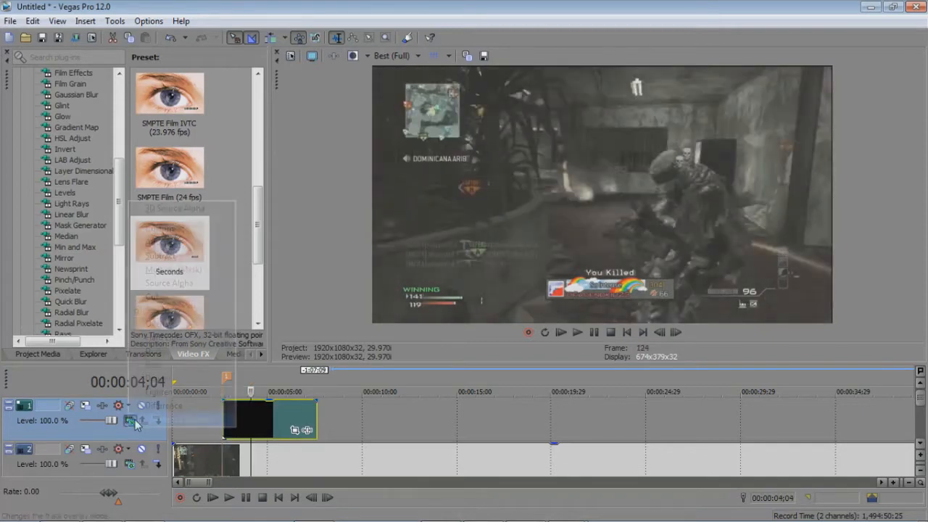
left_click(129, 465)
left_click(129, 465)
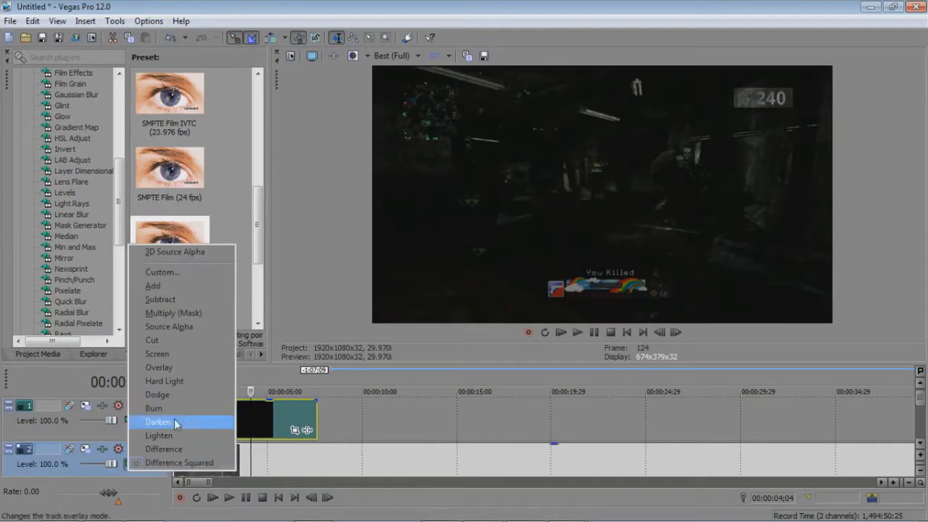
left_click(275, 310)
left_click(130, 423)
left_click(153, 419)
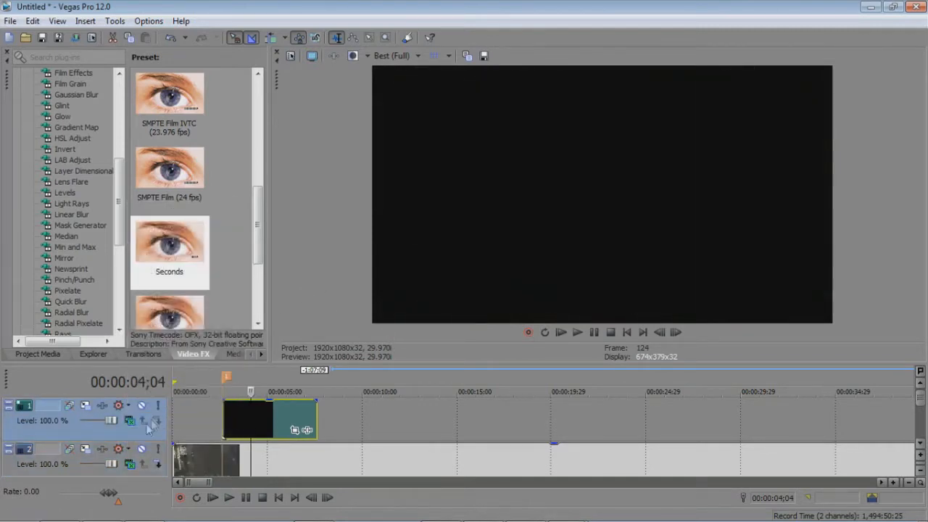
Undo the compositing mode changes and the Black Screen insertion, and check the compositing mode of track 2.
left_click(131, 465)
left_click(130, 465)
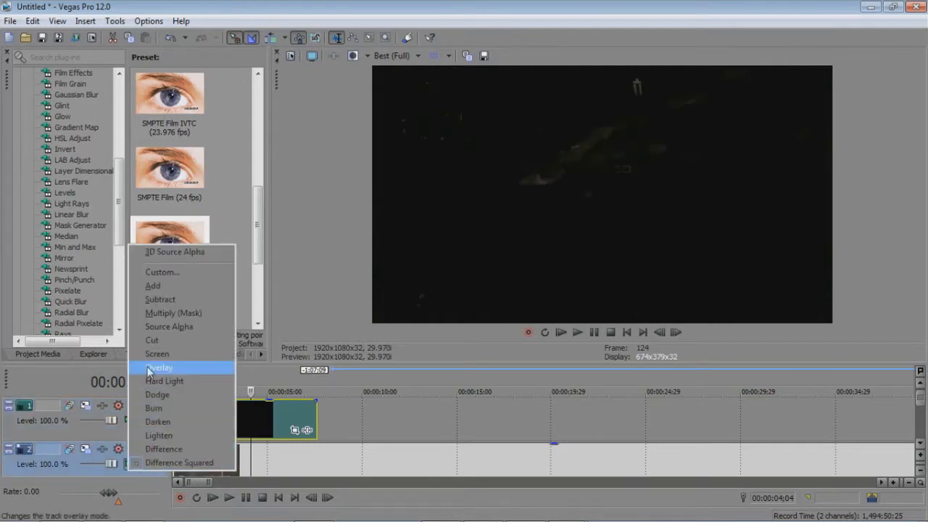
left_click(273, 291)
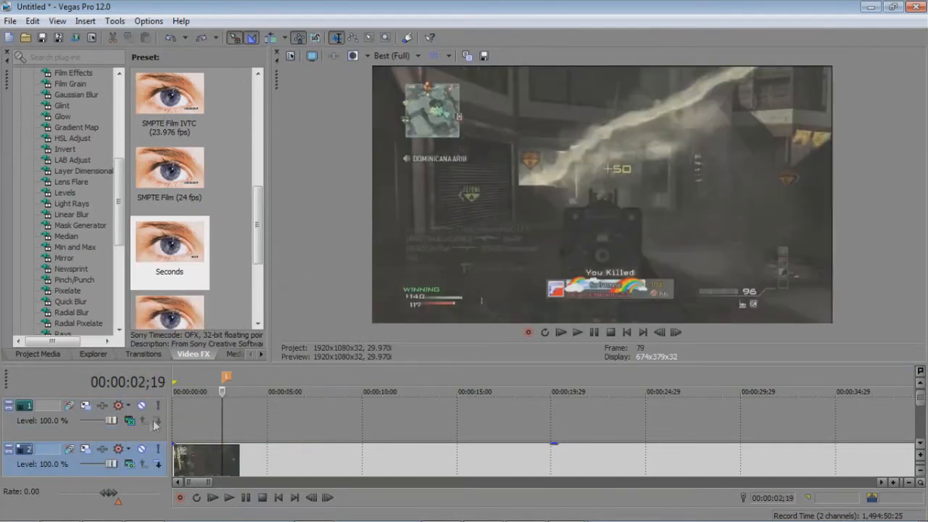
left_click(133, 464)
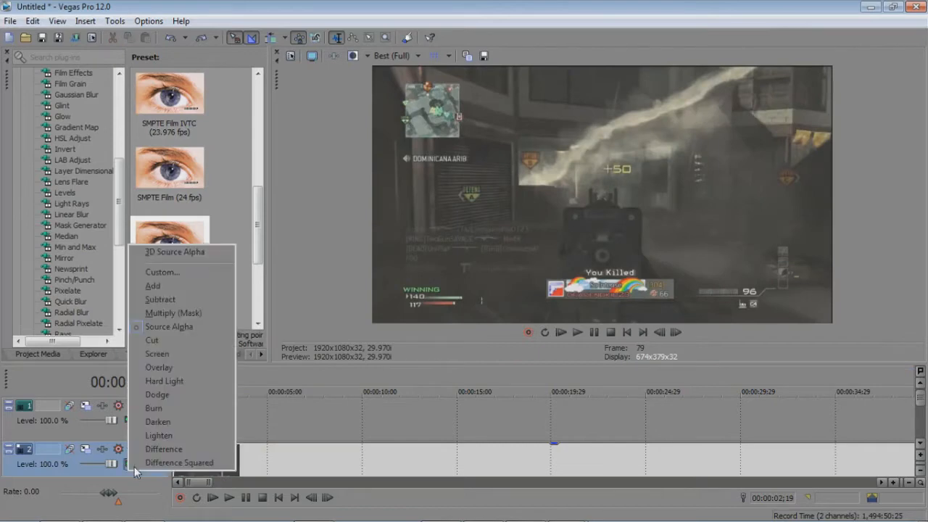
left_click(341, 270)
Open the Black Screen picture again so it is placed on track 1 at marker 1.
left_click(12, 21)
left_click(36, 45)
double_click(233, 248)
mouse_move(262, 408)
left_mouse_down()
mouse_move(266, 381)
mouse_move(249, 415)
mouse_move(260, 413)
left_mouse_up()
left_click(130, 420)
left_click(180, 273)
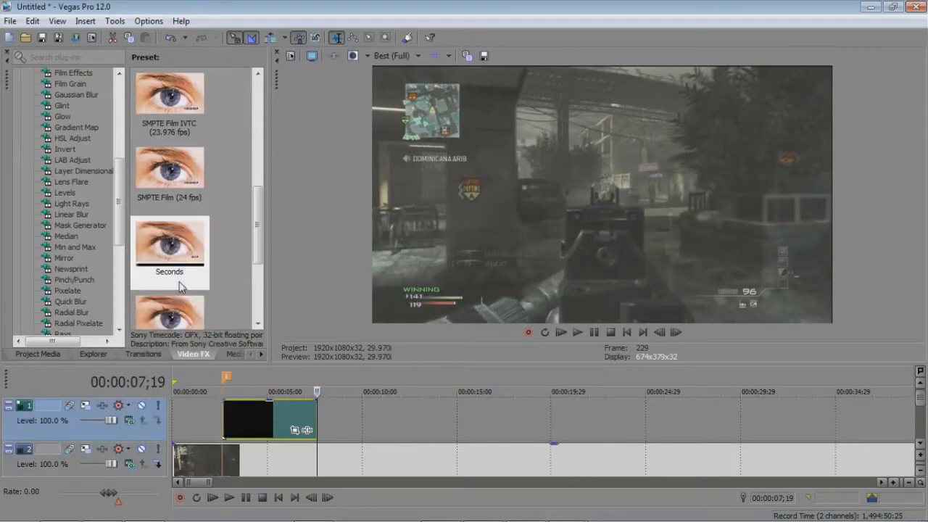
Turn off Maintain aspect ratio in the Black Screen clip's properties.
left_click(242, 411)
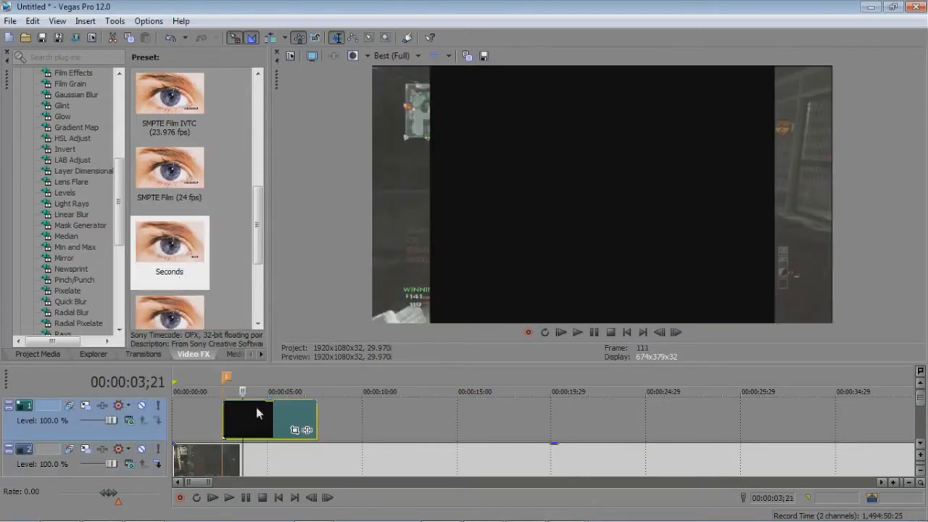
right_click(271, 415)
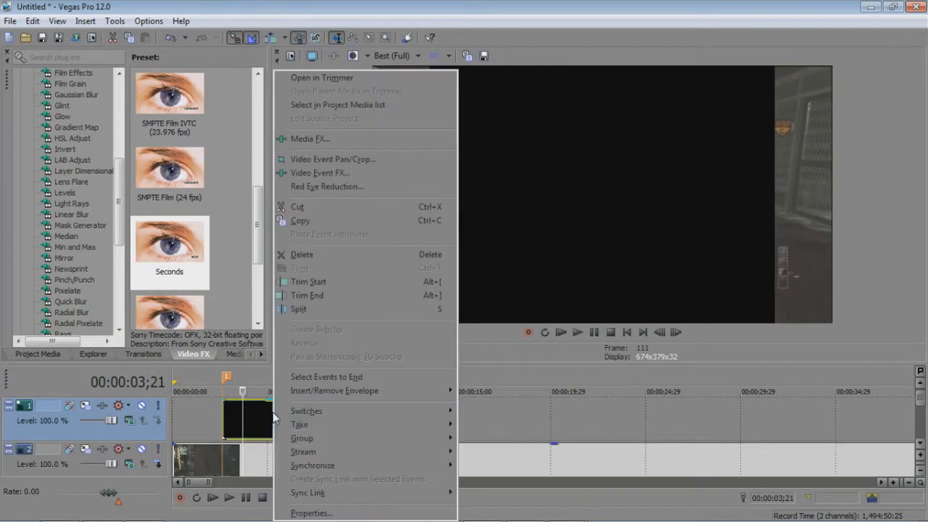
left_click(312, 508)
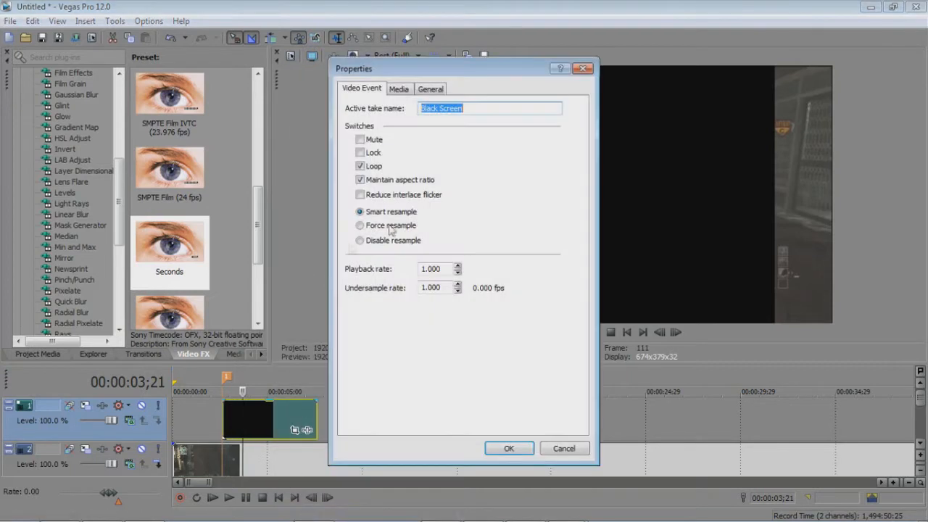
left_click(400, 182)
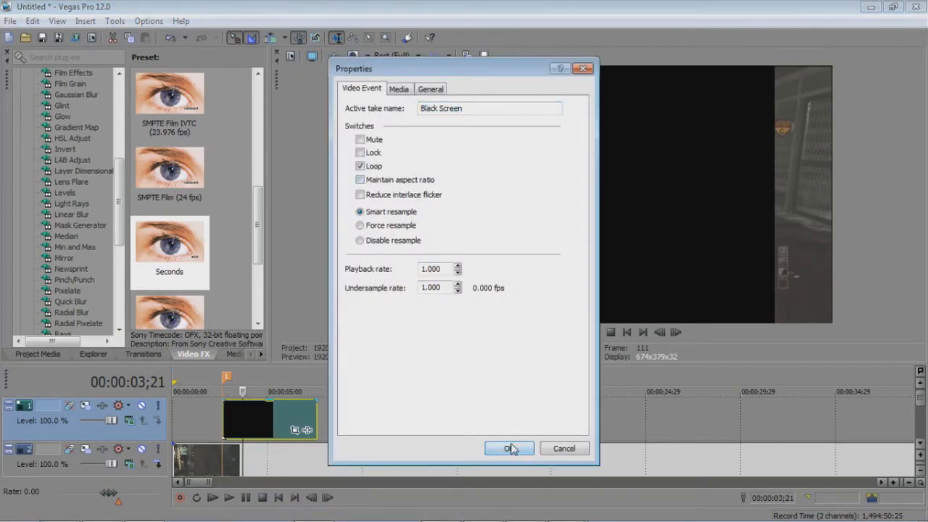
left_click(509, 448)
Reopen the Black Screen clip's properties, switch Maintain aspect ratio on and back off, and accept the dialog.
right_click(264, 432)
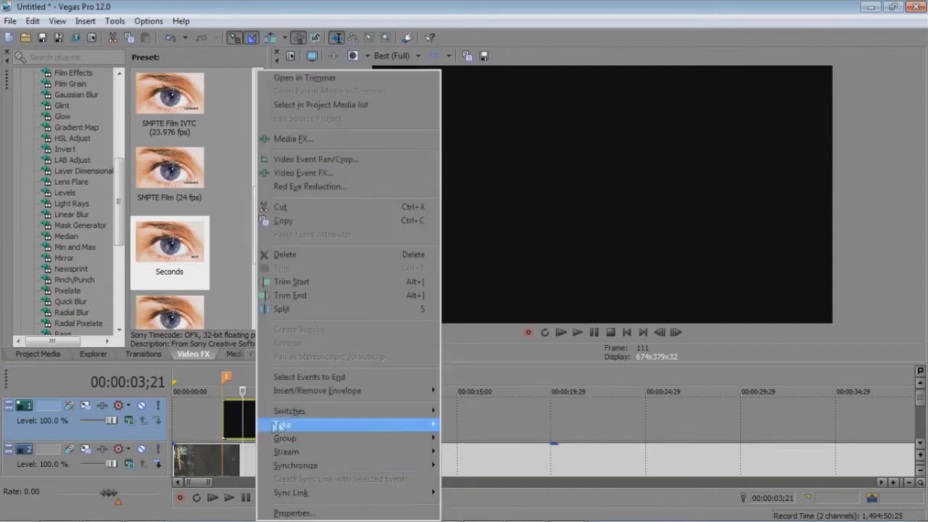
left_click(304, 512)
left_click(378, 182)
left_click(378, 181)
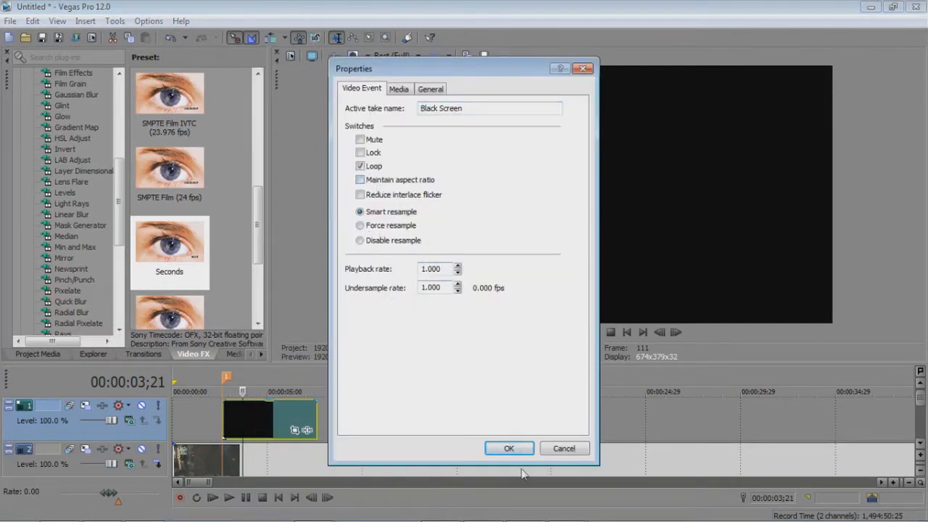
left_click(509, 448)
Extend the end of the Black Screen clip to marker 2 at 00:01:14;28 and return the playhead to marker 1.
left_click(225, 413)
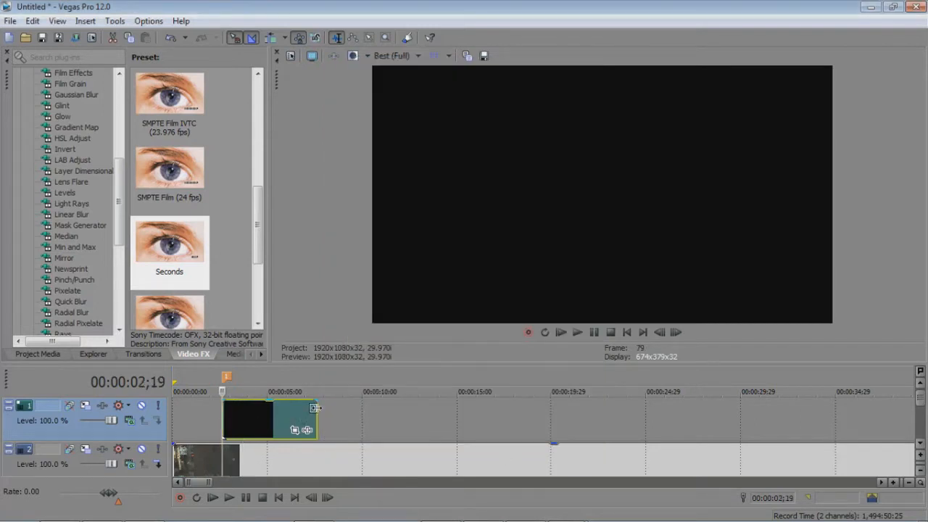
left_click_drag(318, 412, 471, 413)
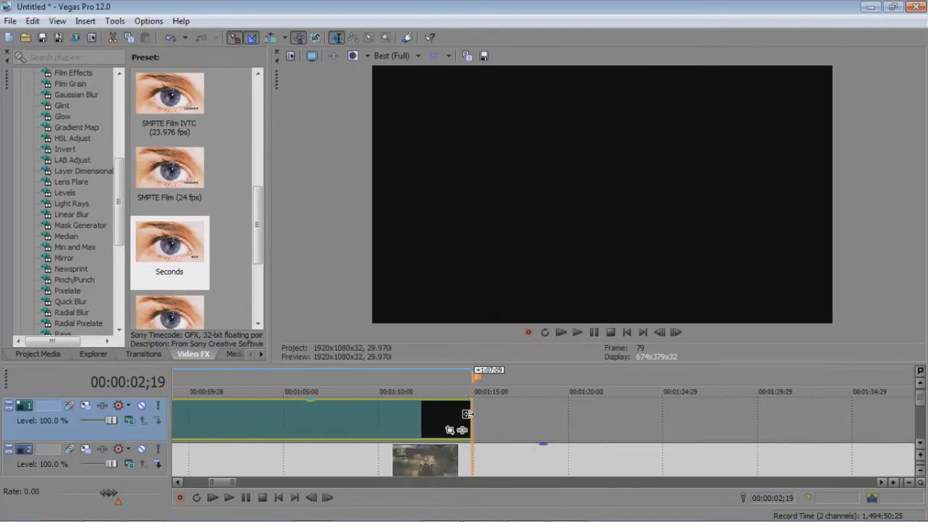
left_click(468, 412)
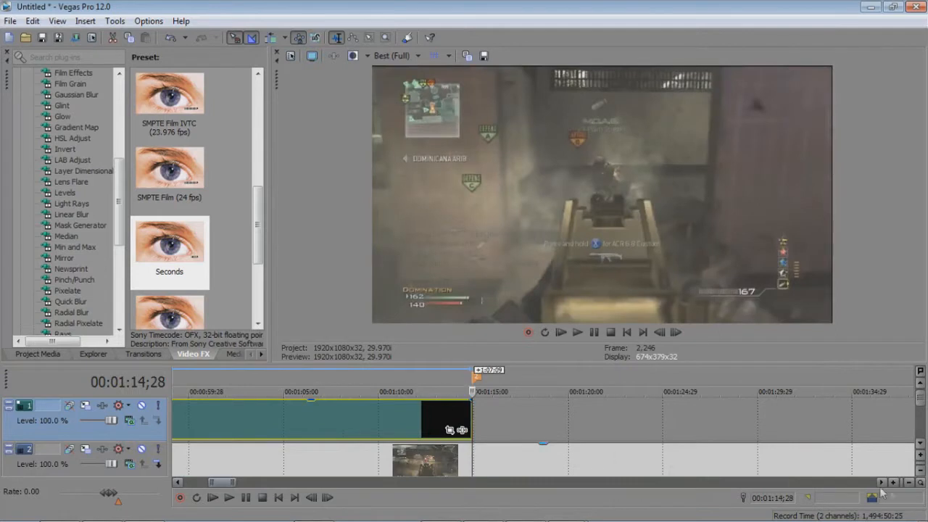
left_click(909, 483)
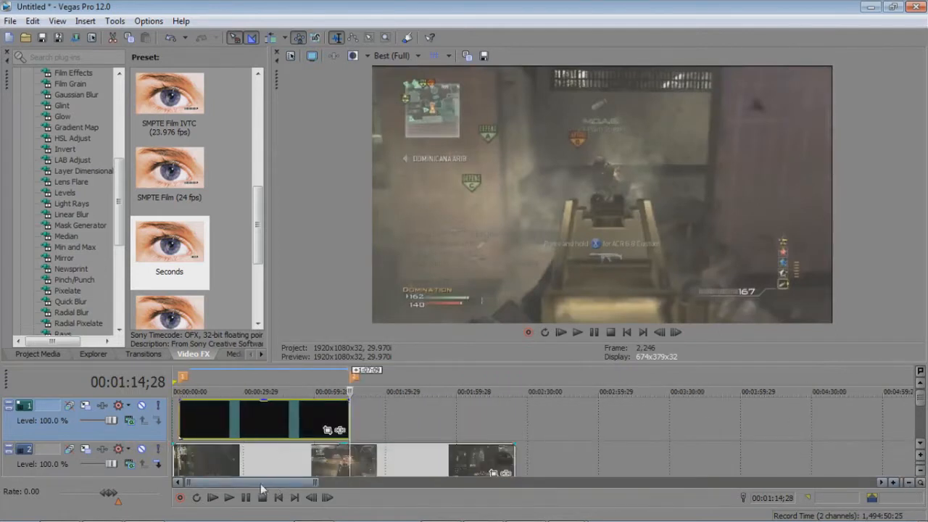
left_click(180, 413)
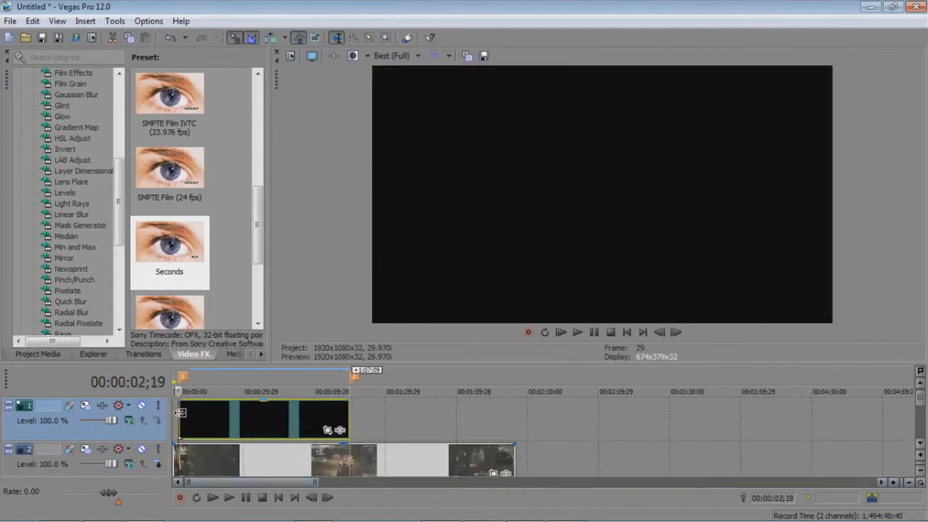
left_click(895, 482)
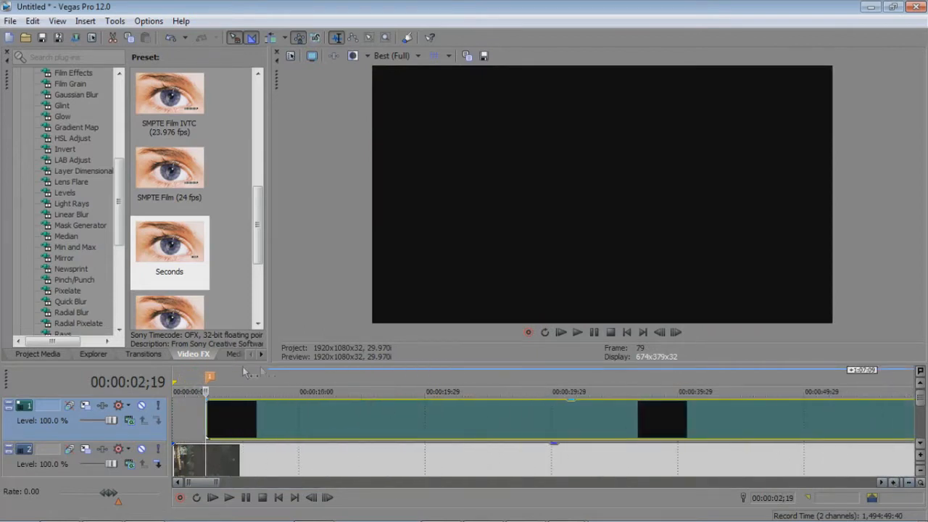
Apply the Timecode preset SMPTE Drop (29.97 fps), Small to the Black Screen clip and set its width and height to 1.
left_click_drag(259, 239, 242, 161)
left_click_drag(158, 213, 262, 409)
left_click_drag(538, 92, 478, 184)
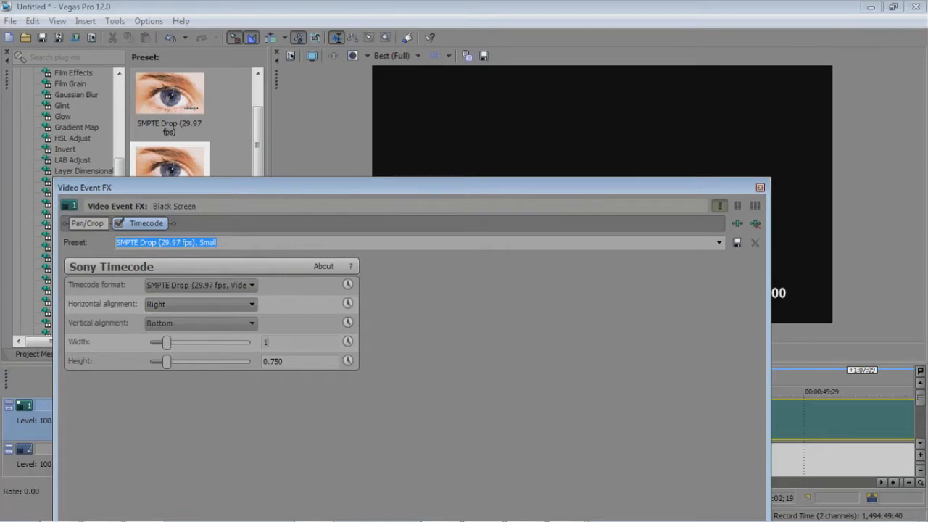
double_click(290, 361)
type("1")
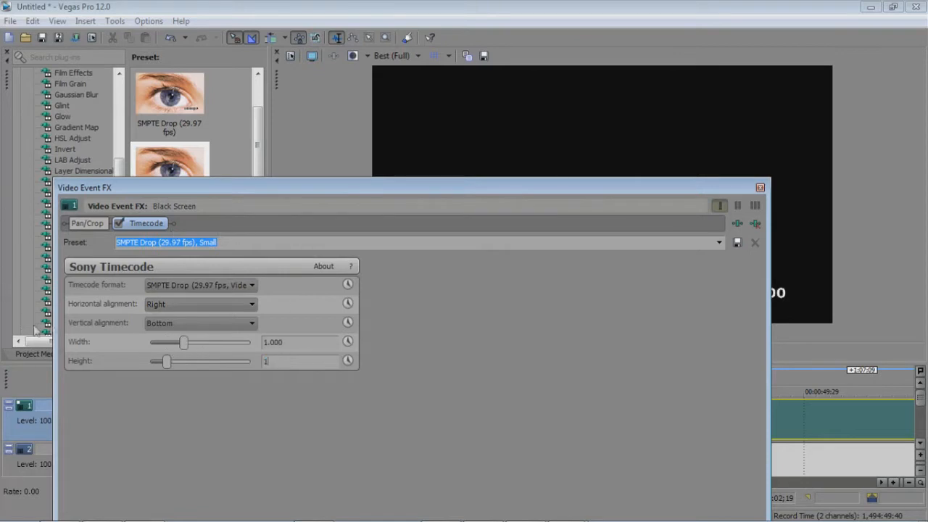
Align the Black Screen clip's timecode vertically to the top and close the effect settings.
left_click(219, 321)
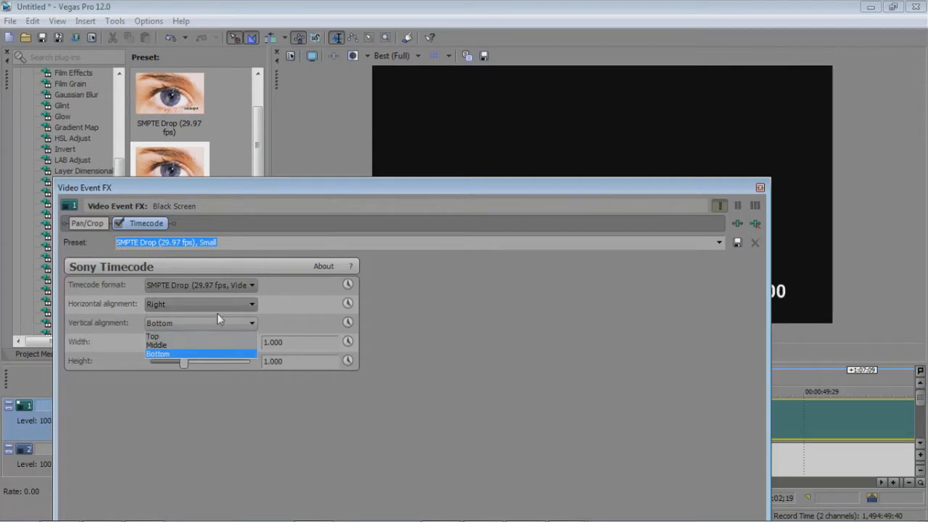
left_click(200, 334)
left_click(760, 187)
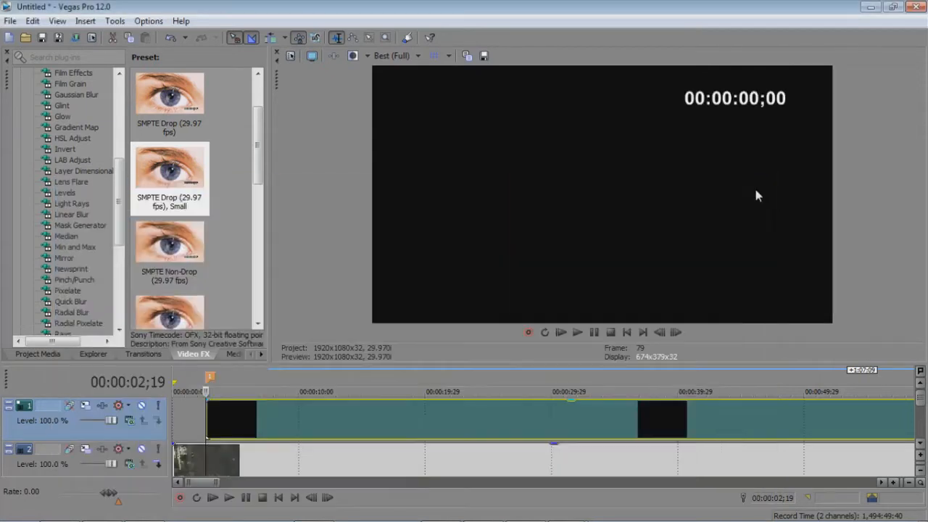
Set the compositing mode of track 1 to Screen.
left_click(130, 421)
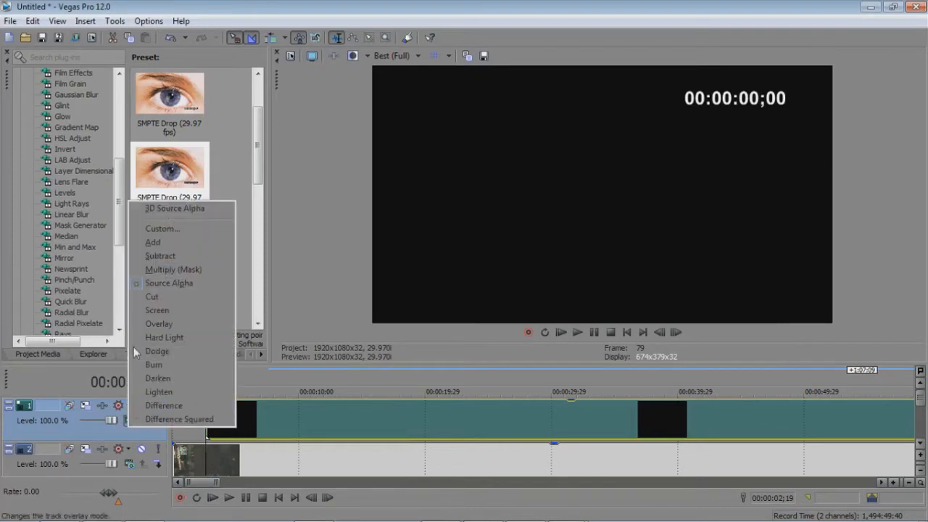
left_click(168, 310)
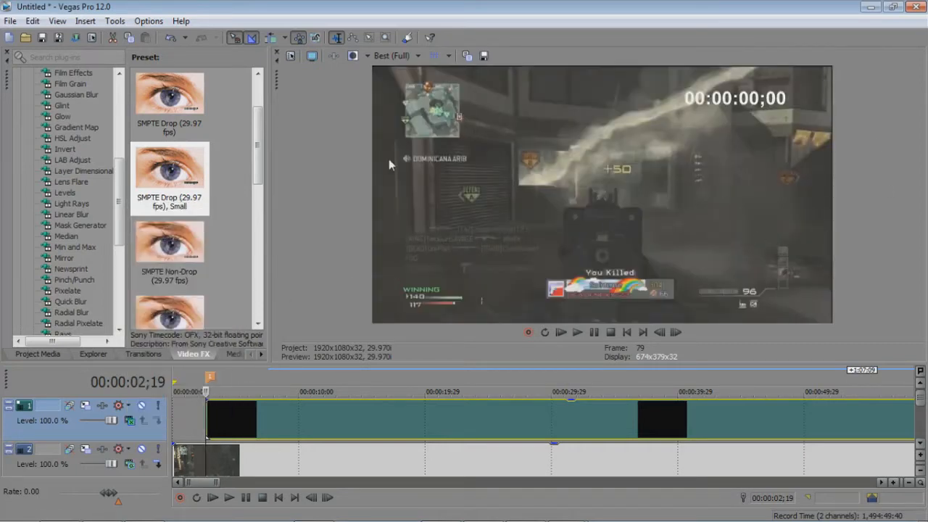
Play back the composited timer from marker 1 and again from 00:01:13;16 past marker 2.
left_click(247, 499)
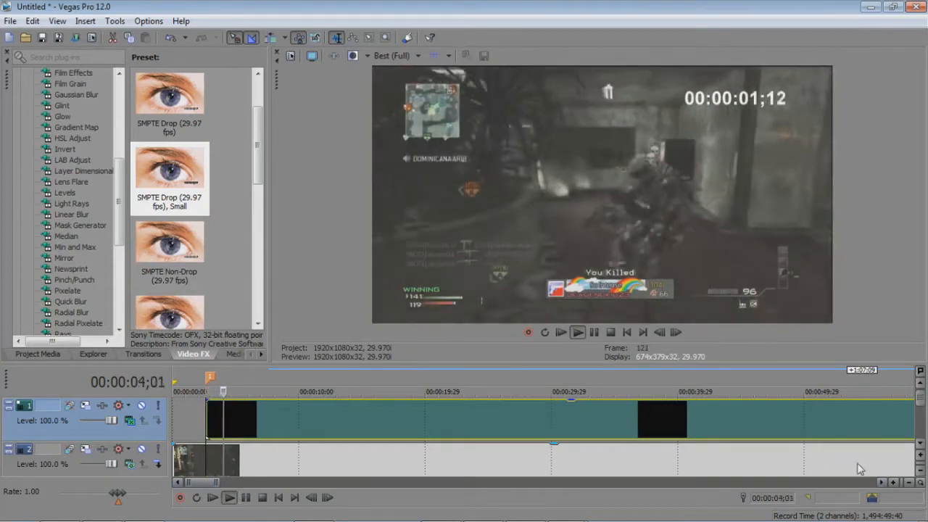
scroll(341, 424, "down", 5)
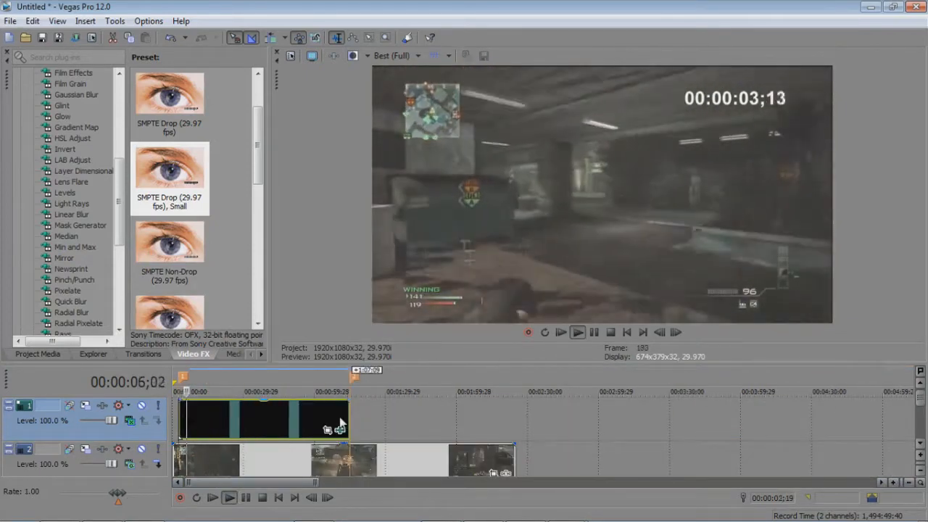
left_click(894, 483)
left_click(558, 419)
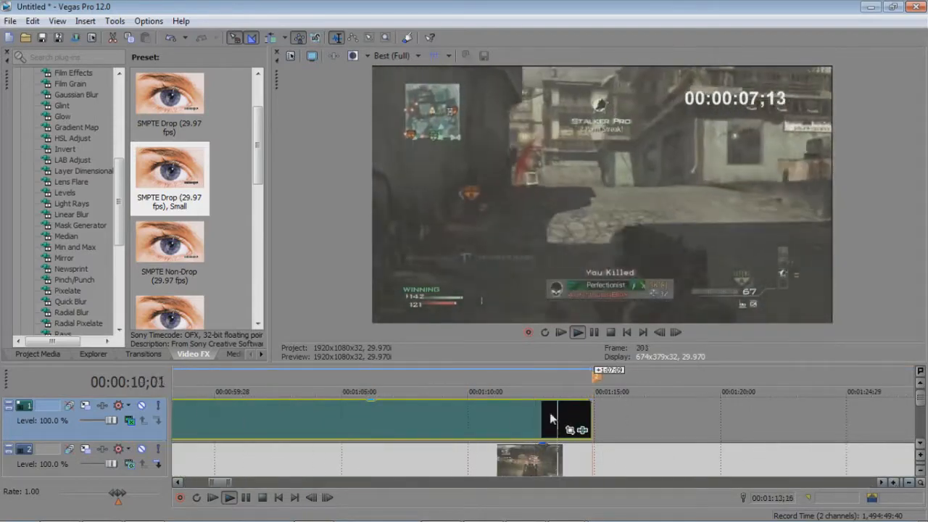
left_click(227, 499)
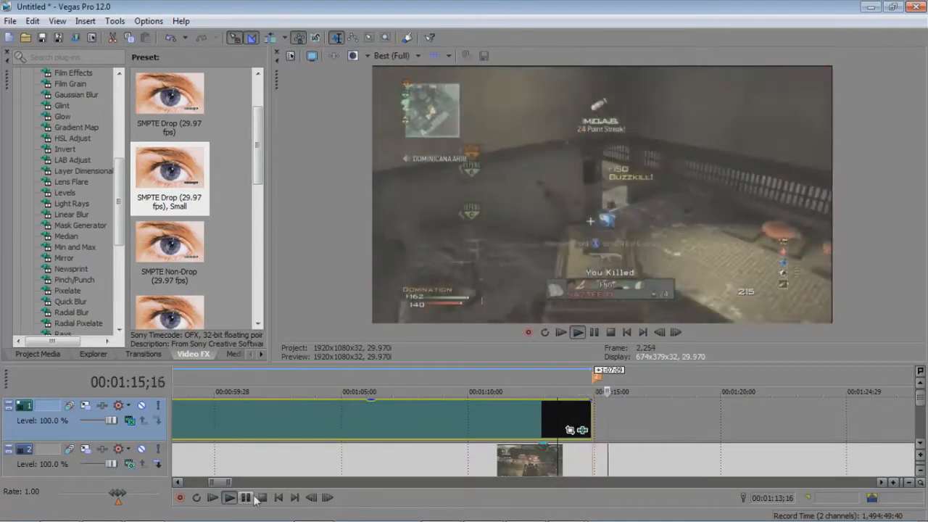
left_click(253, 498)
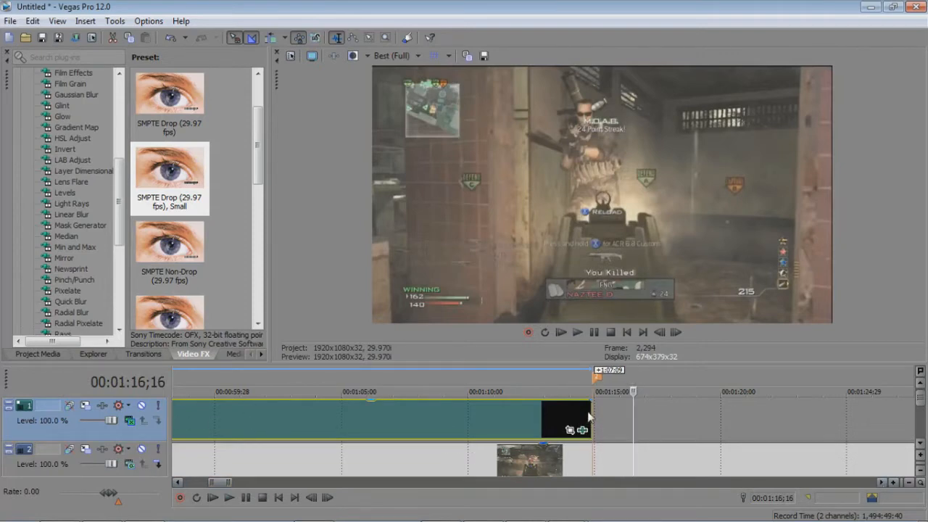
Replay the end of the Black Screen clip from 00:01:13;11 to check how the timer ends at marker 2.
left_click(591, 415)
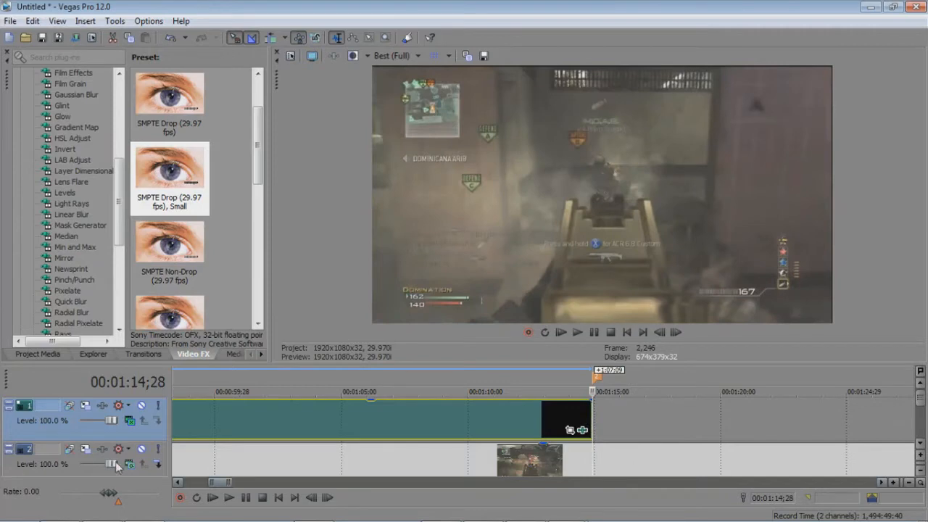
left_click(553, 415)
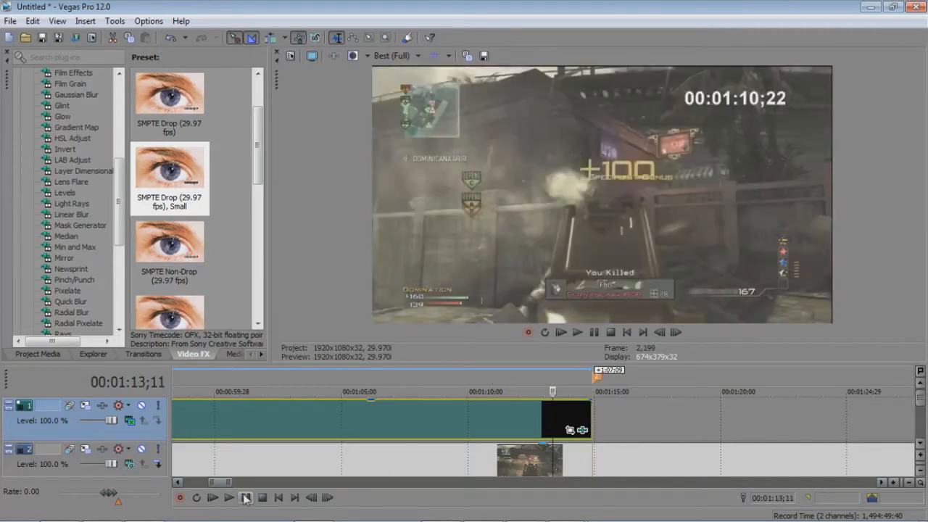
left_click(229, 498)
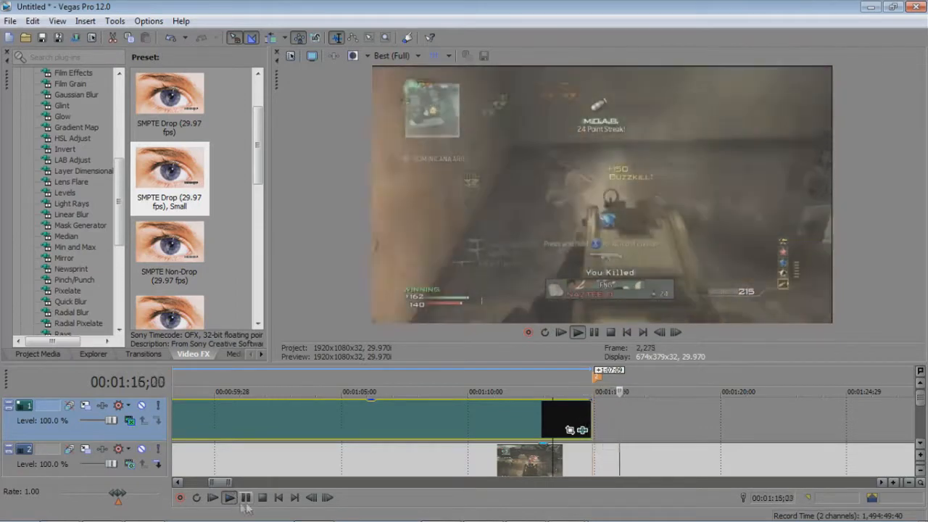
left_click(245, 497)
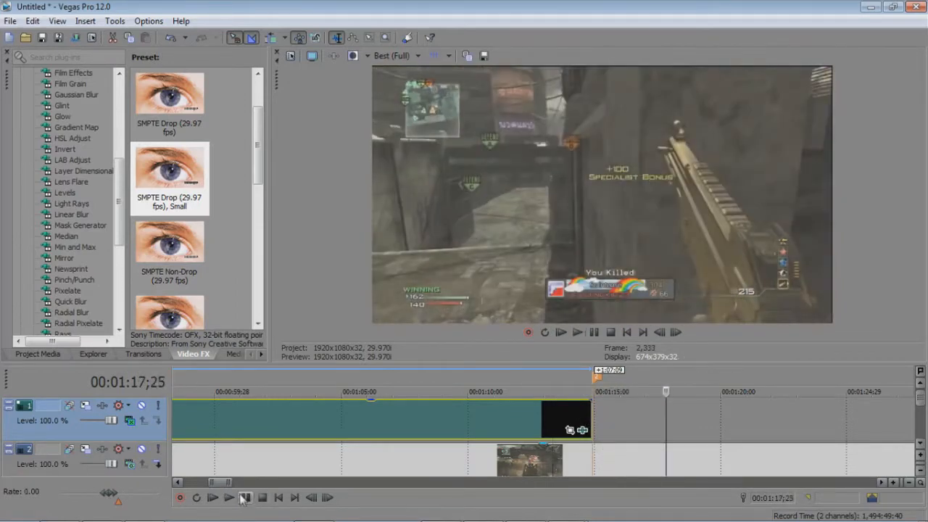
Move the playhead to the Black Screen clip's last frame at 00:01:14;27 and lower track 2's level to 0%.
left_click(585, 412)
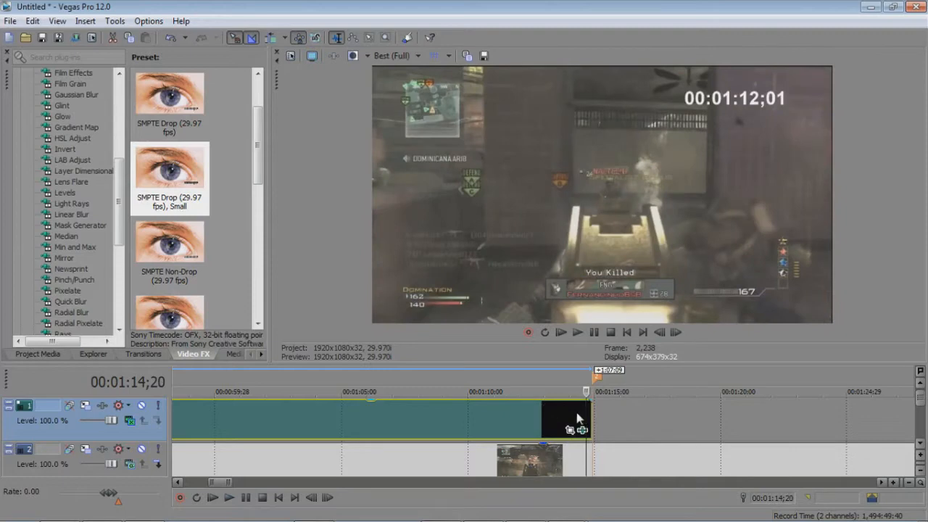
left_click(577, 412)
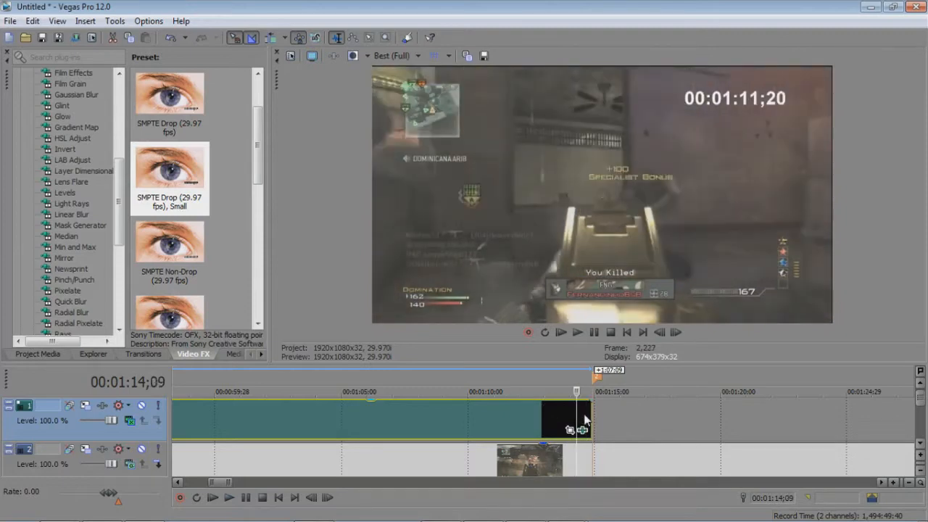
key("space")
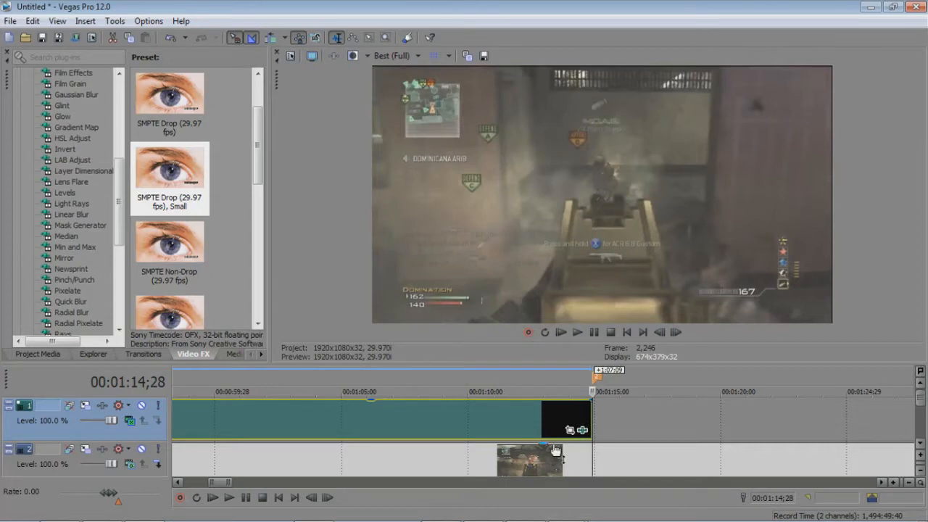
key("Left")
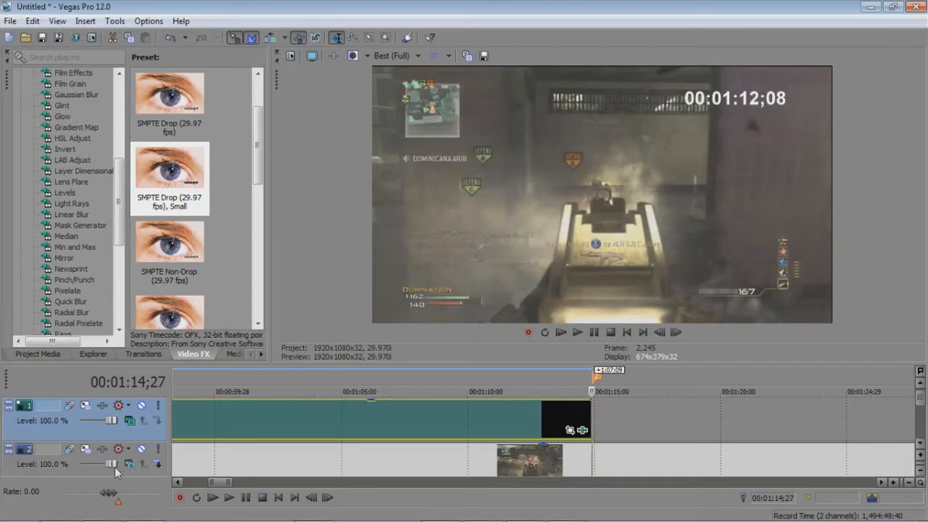
left_click_drag(113, 466, 80, 465)
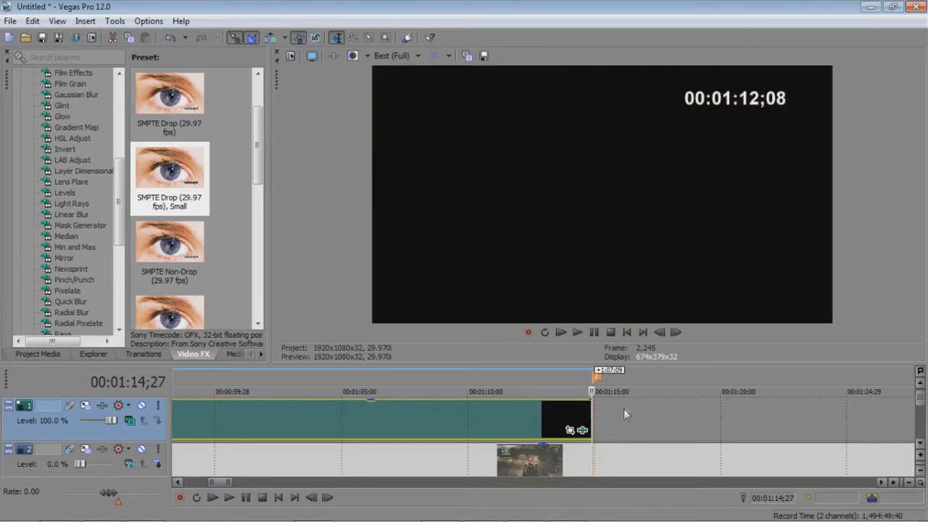
Save a snapshot of the current preview frame in My Documents as 72 Second MOAB.jpg.
left_click(485, 58)
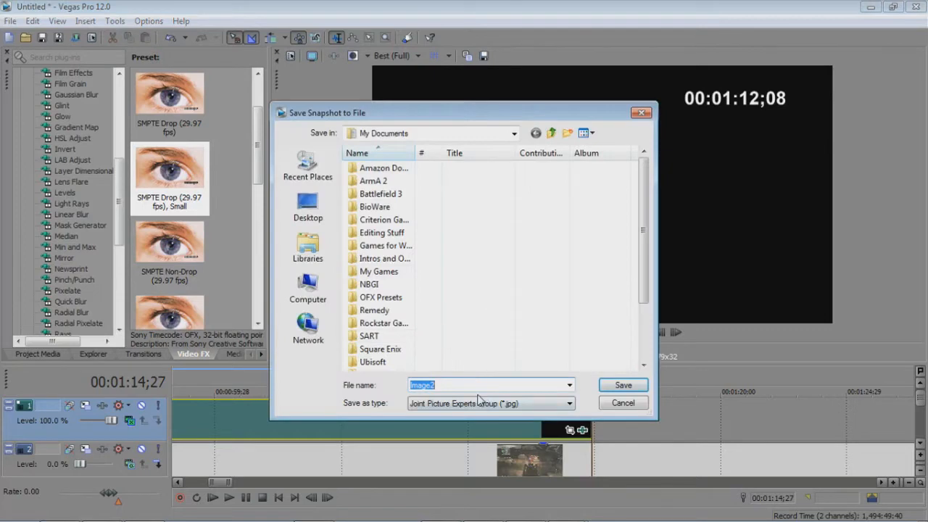
type("72")
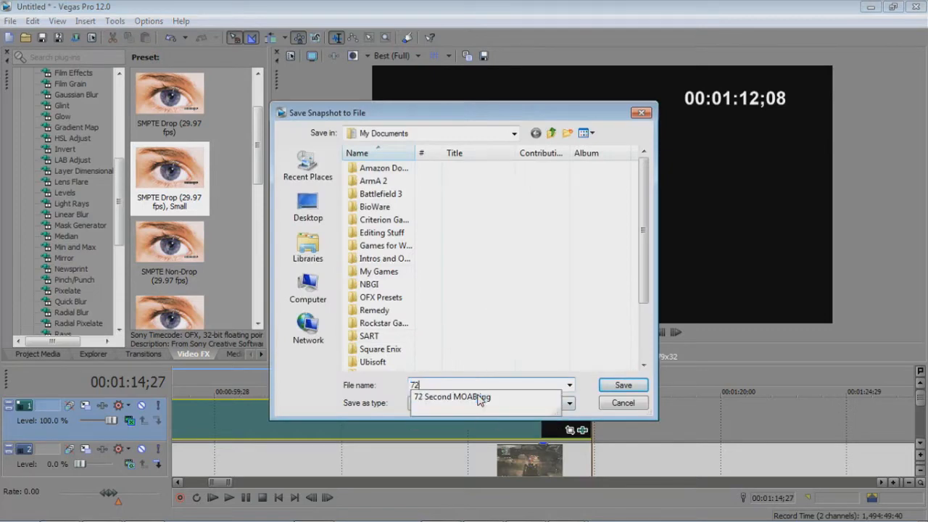
key("Down")
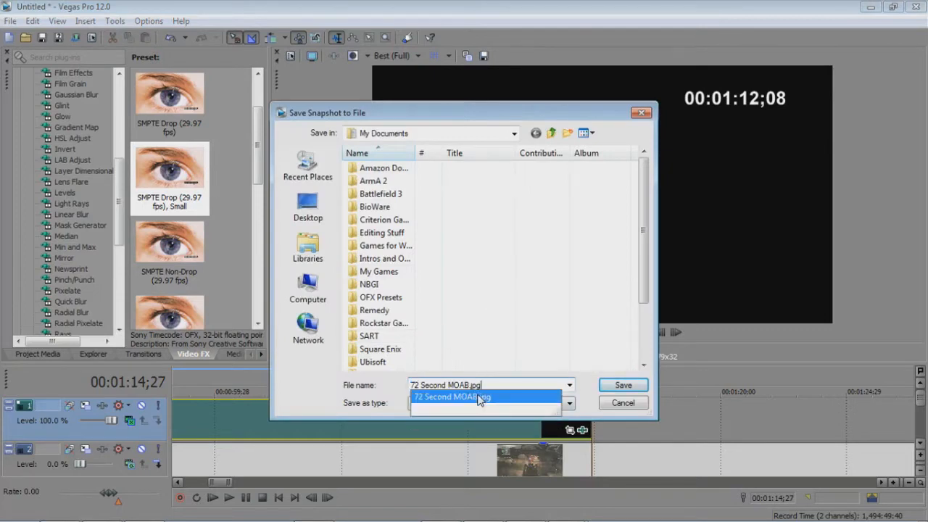
key("Return")
key("Left")
key("Return")
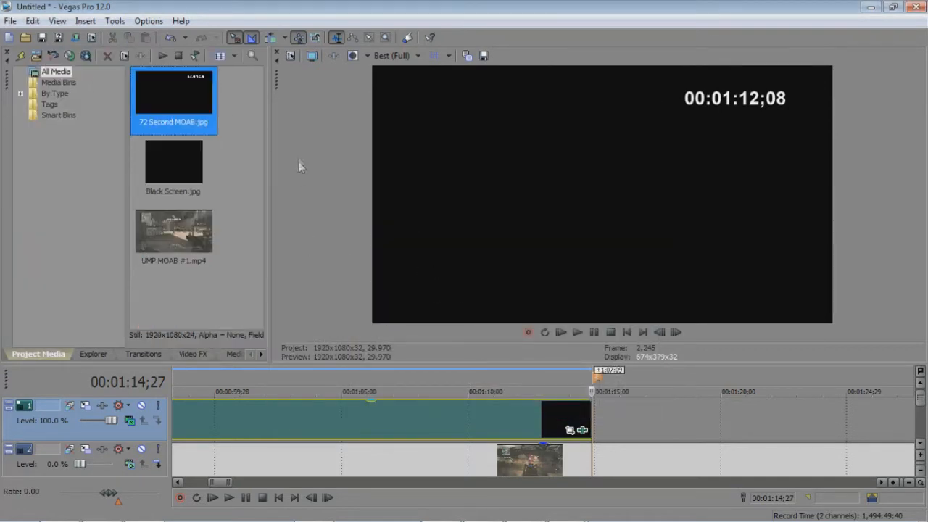
Place the 72 Second MOAB.jpg still on track 1 directly after the Black Screen clip at marker 2.
left_click_drag(272, 156, 597, 416)
left_click(604, 414)
left_click(593, 412)
left_click(575, 417)
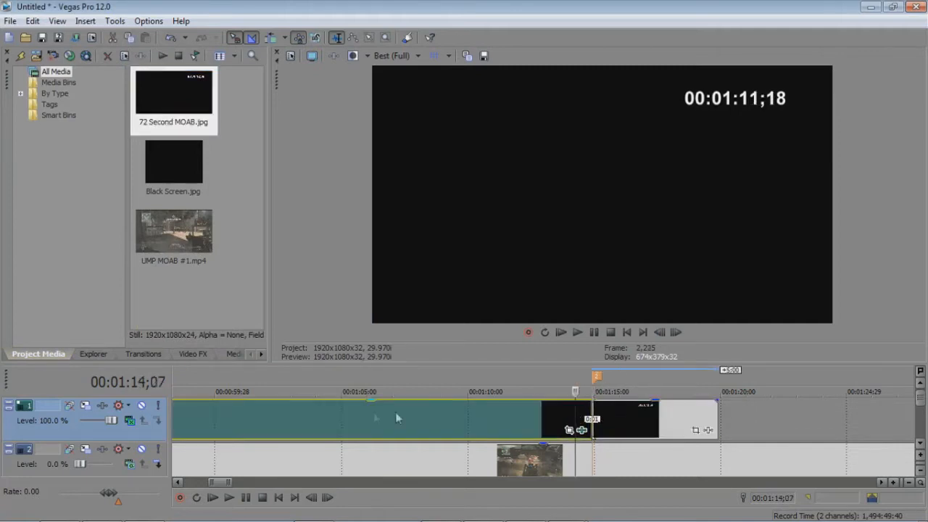
Restore track 2's level to 100% and play back the transition from the running timer to the still.
left_click_drag(83, 466, 119, 466)
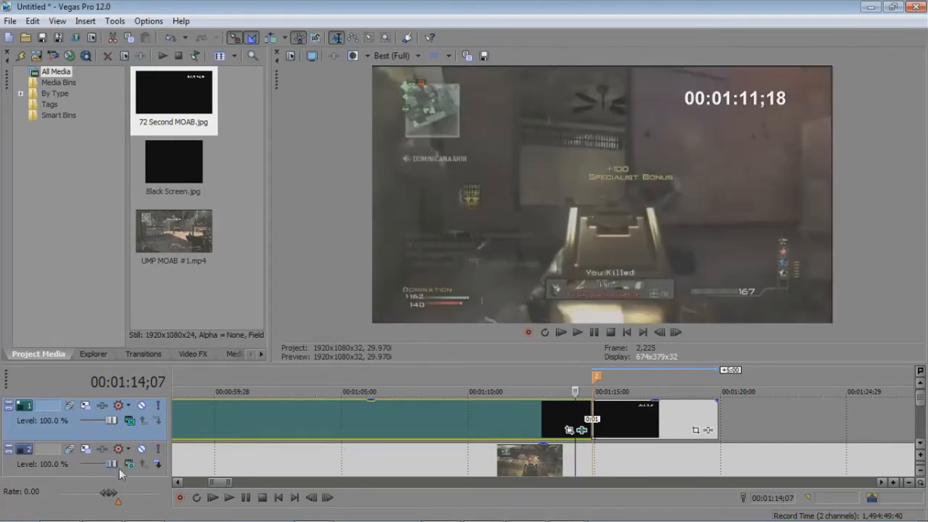
left_click(229, 499)
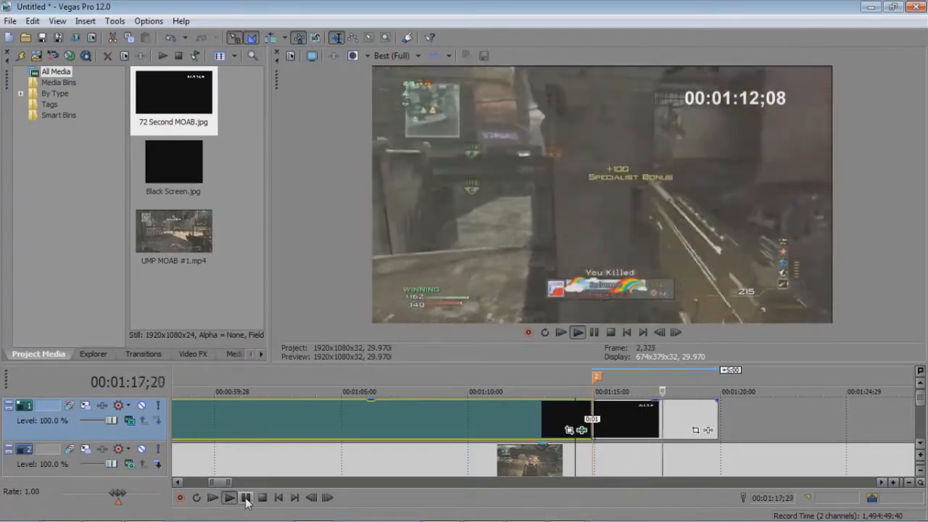
left_click(246, 498)
Split the 72 Second MOAB clip at 00:01:17;18 and delete the part after the split.
left_click(641, 428)
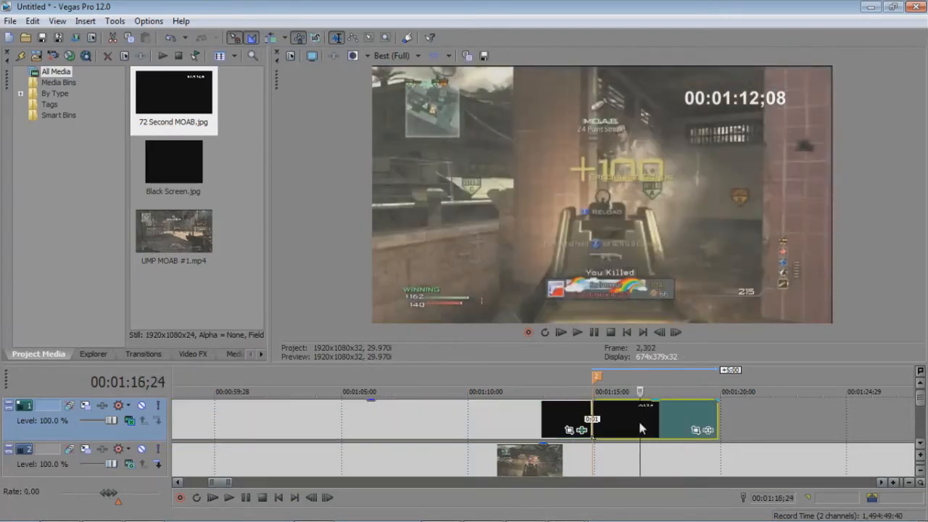
left_click(612, 422)
left_click(629, 422)
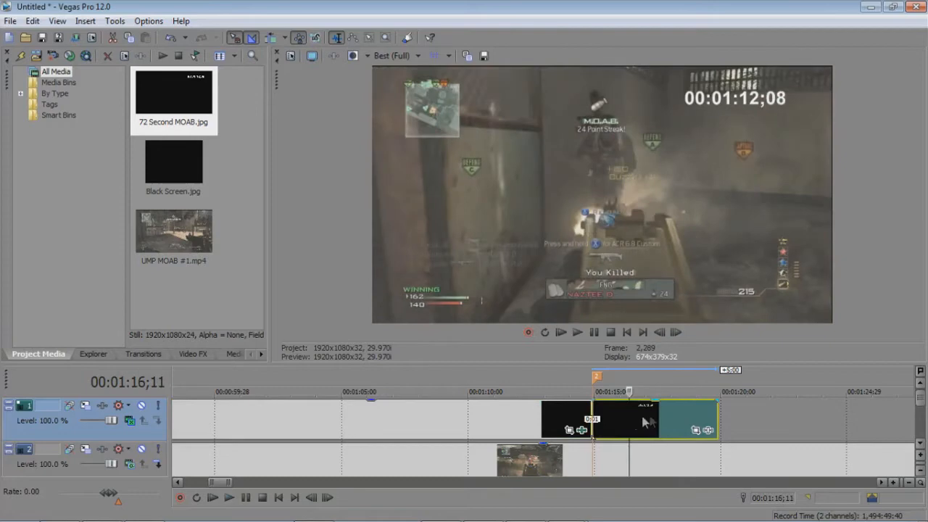
left_click(656, 421)
left_click(660, 415)
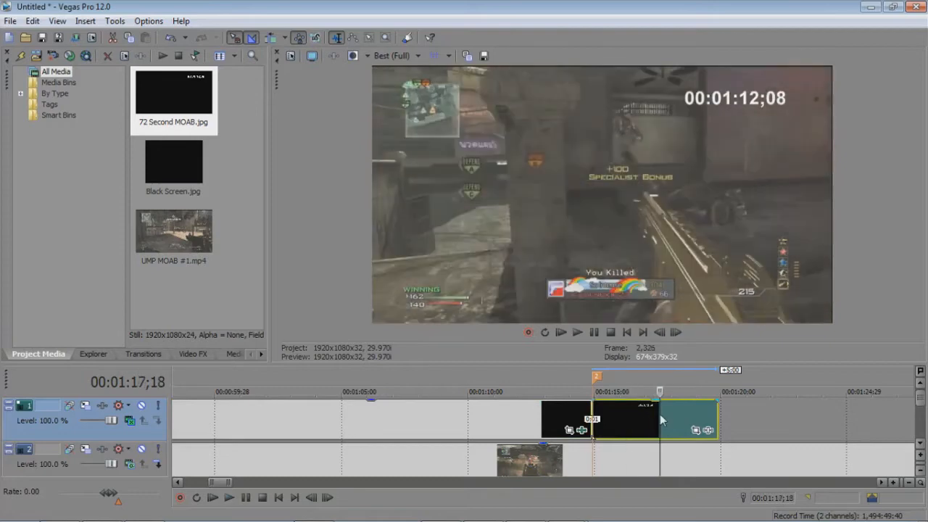
key("s")
right_click(673, 419)
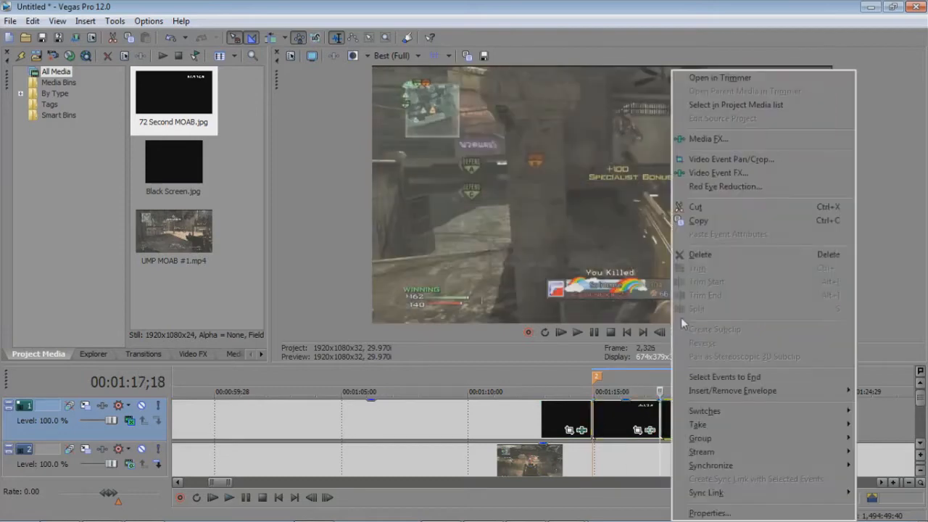
left_click(710, 253)
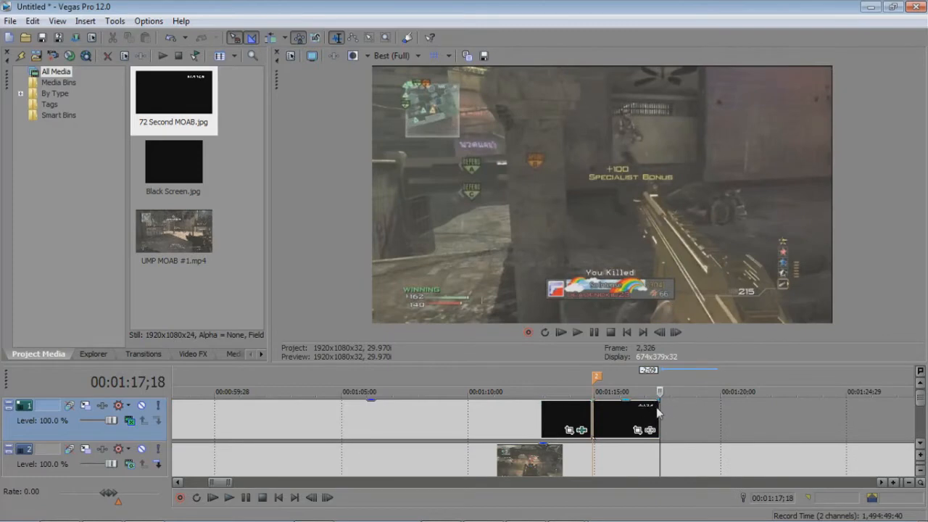
Split the 72 Second MOAB clip at 00:01:16;19, delete the remainder and extend the clip's end by 11 frames.
left_click(637, 421)
key("s")
right_click(644, 421)
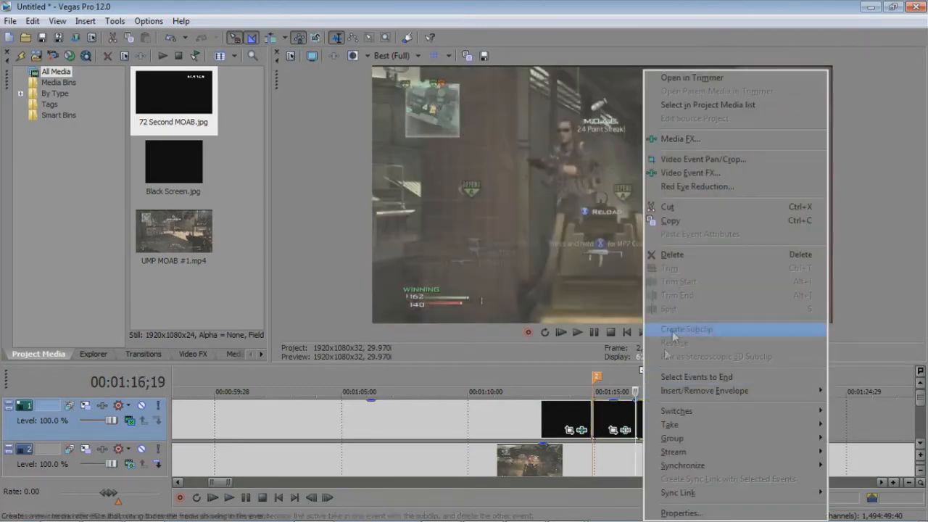
left_click(672, 254)
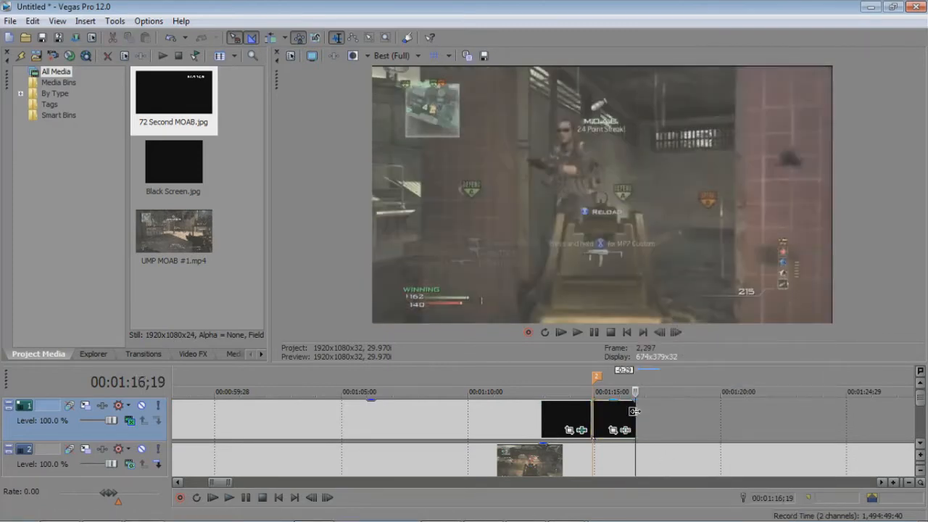
left_click_drag(636, 413, 643, 413)
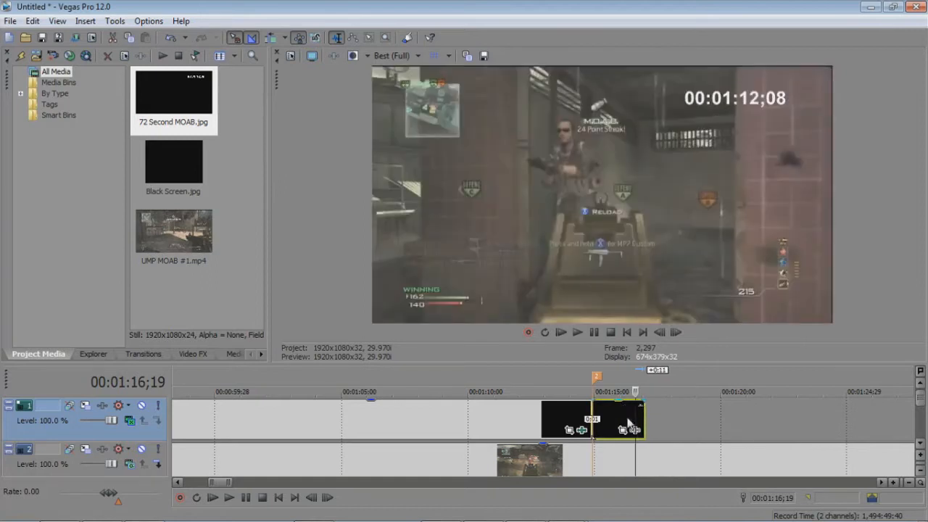
Open the 72 Second MOAB clip's pan/crop settings and crop to 720 by 270 around the timer at 00:00:01;10.
right_click(628, 424)
left_click(608, 413)
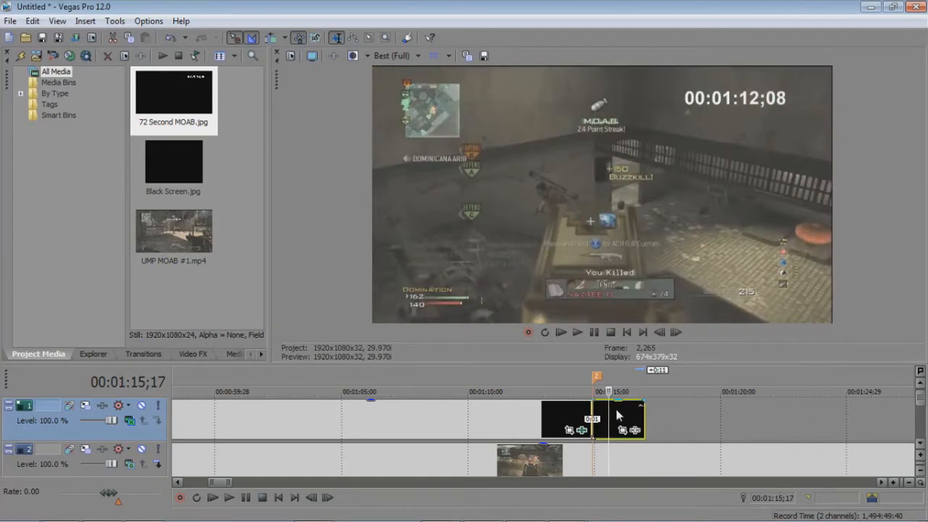
left_click(626, 417)
left_click(623, 432)
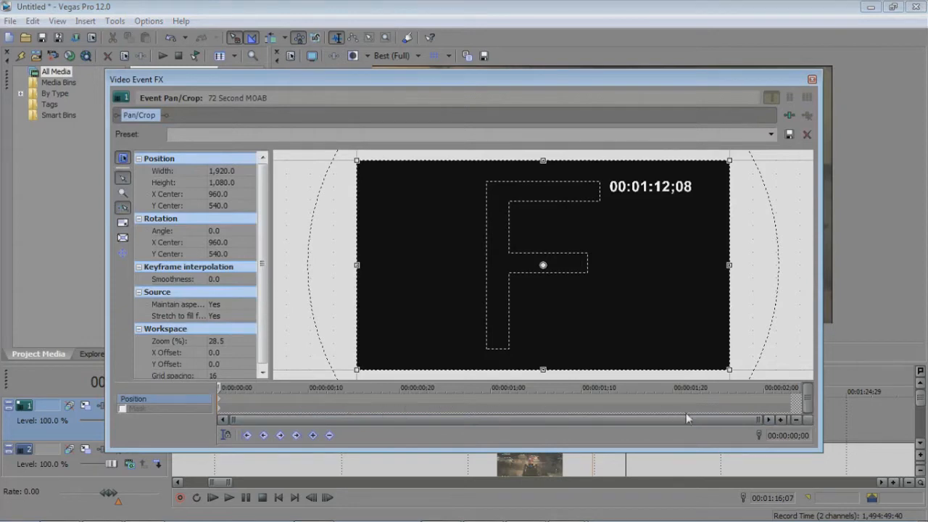
left_click_drag(656, 397, 587, 398)
left_click_drag(356, 372, 594, 213)
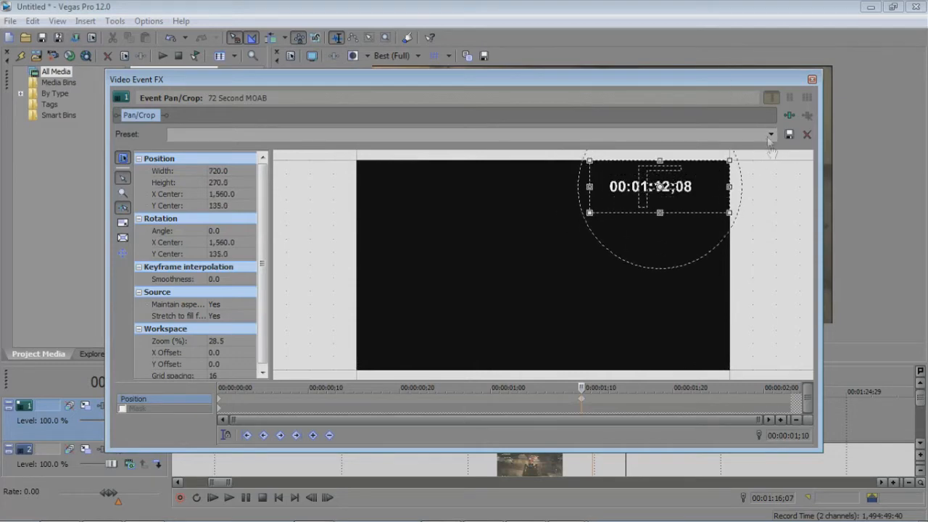
Apply the Timer Zoomed pan/crop preset at the 00:00:01;10 keyframe and return the playhead to 00:01:13;01.
left_click(770, 134)
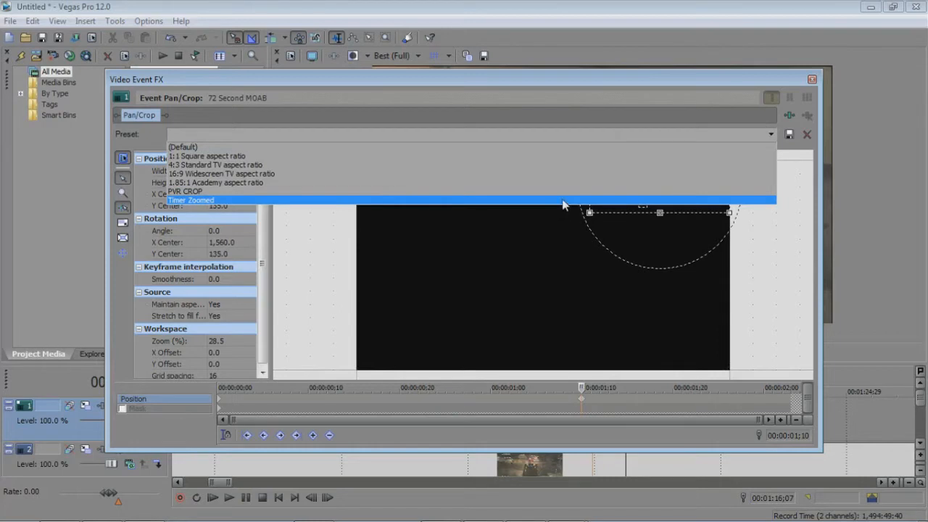
left_click(563, 200)
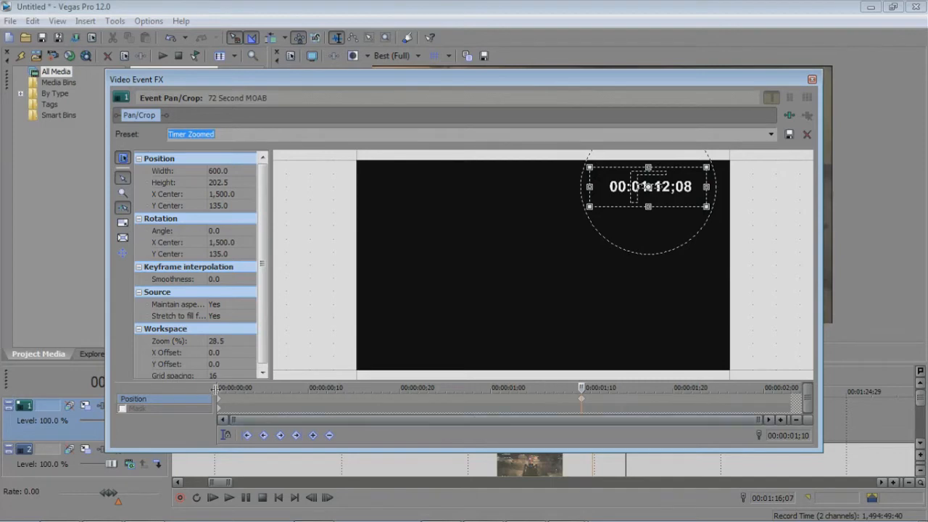
left_click(812, 80)
left_click(544, 410)
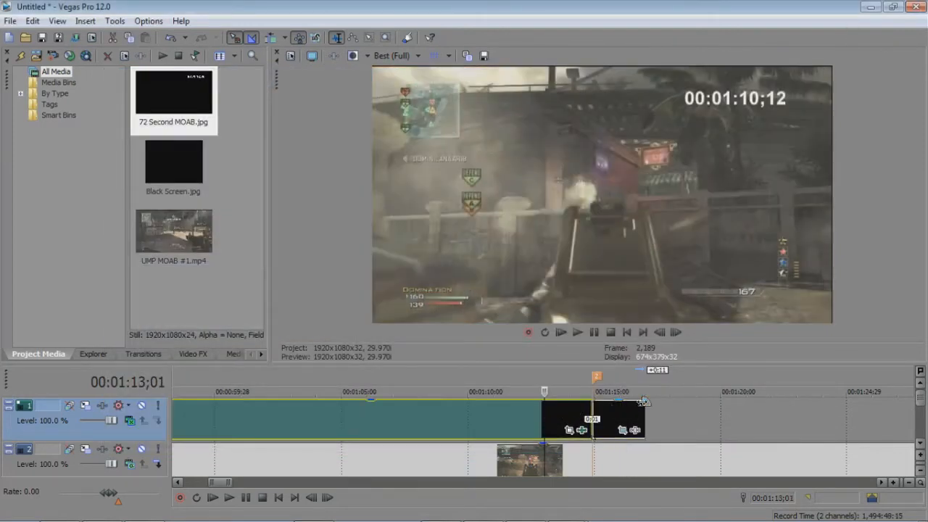
Add a fade-out to the end of the 72 Second MOAB still and play the ending from 00:01:14;15.
left_click_drag(615, 403, 623, 418)
left_click(558, 417)
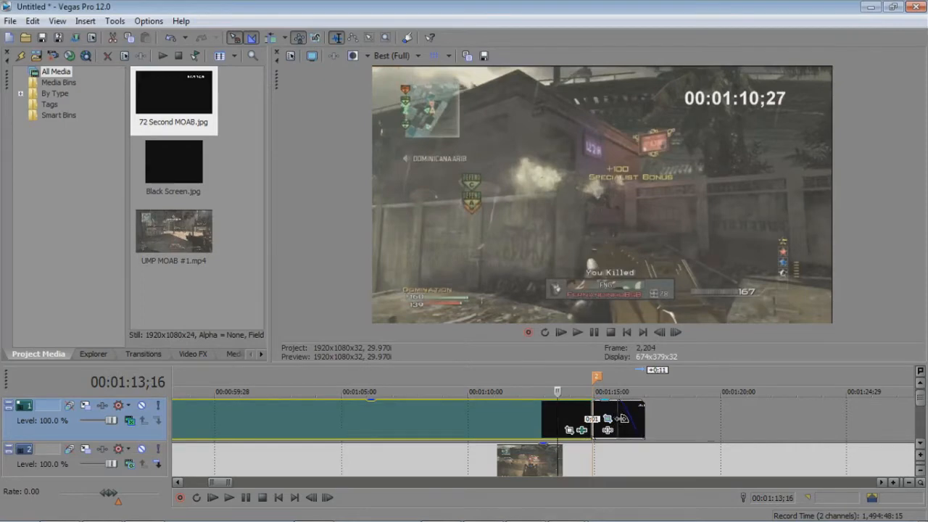
left_click(607, 416)
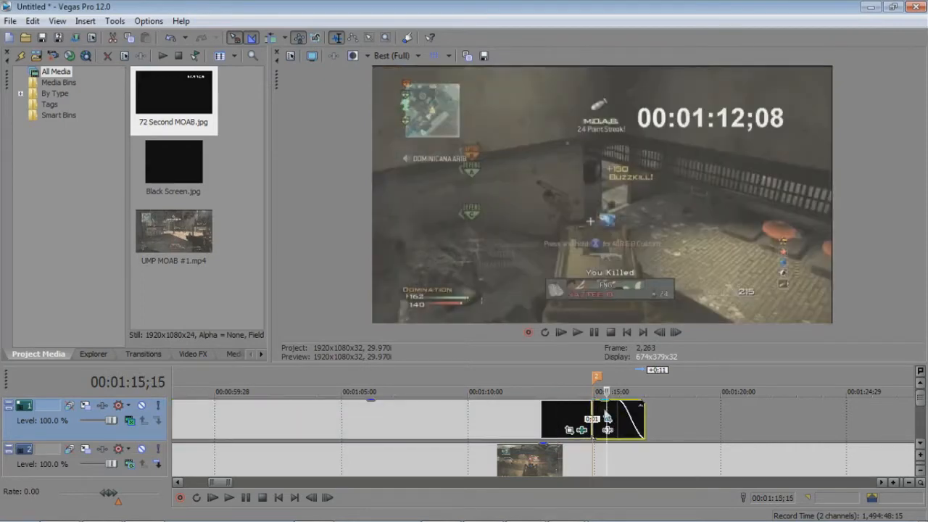
left_click(585, 413)
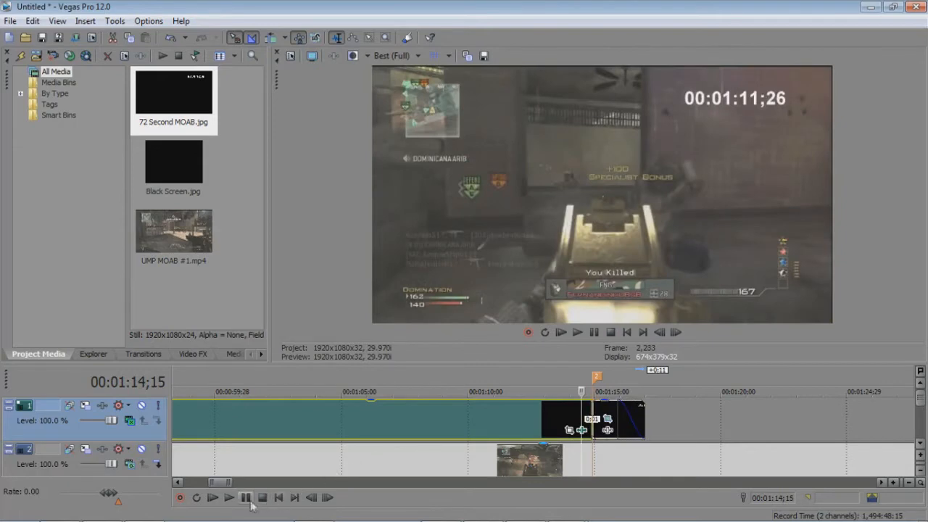
left_click(230, 499)
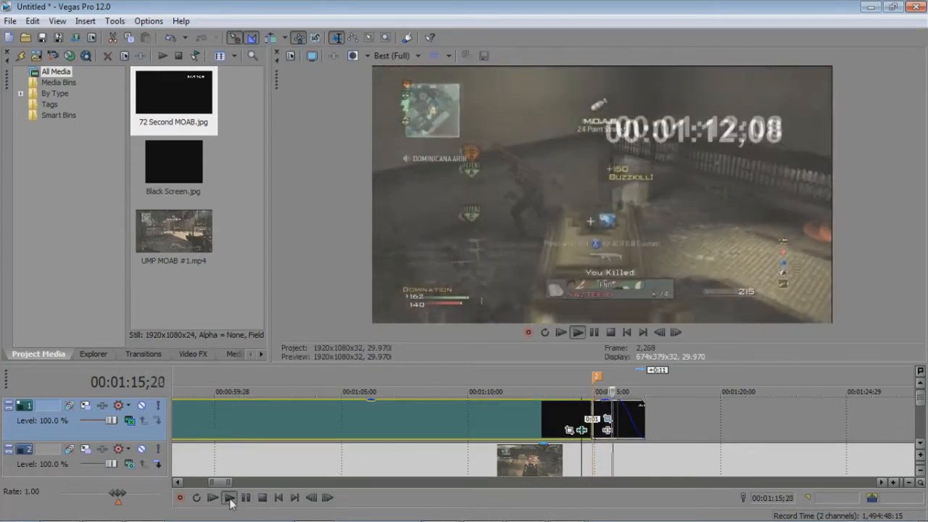
left_click(246, 498)
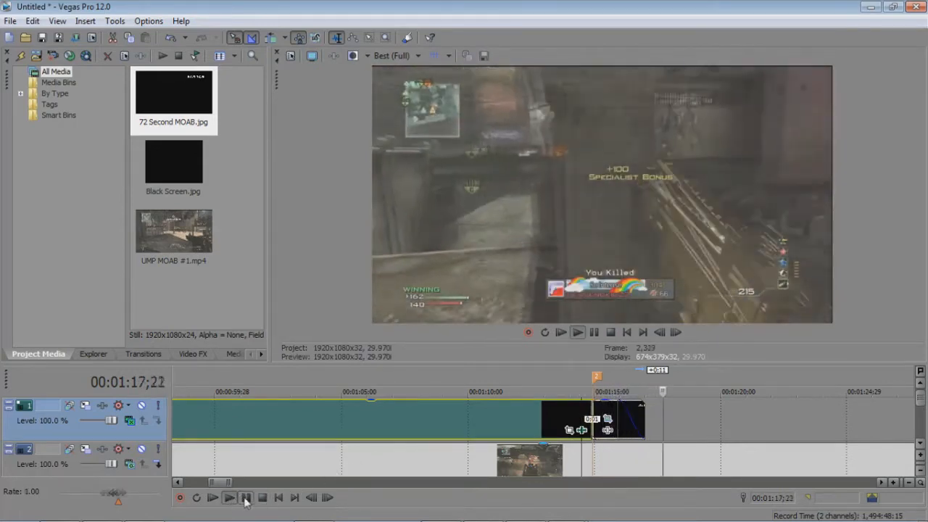
Move the Timer Zoomed keyframe earlier in the 72 Second MOAB still's pan/crop settings.
left_click(608, 422)
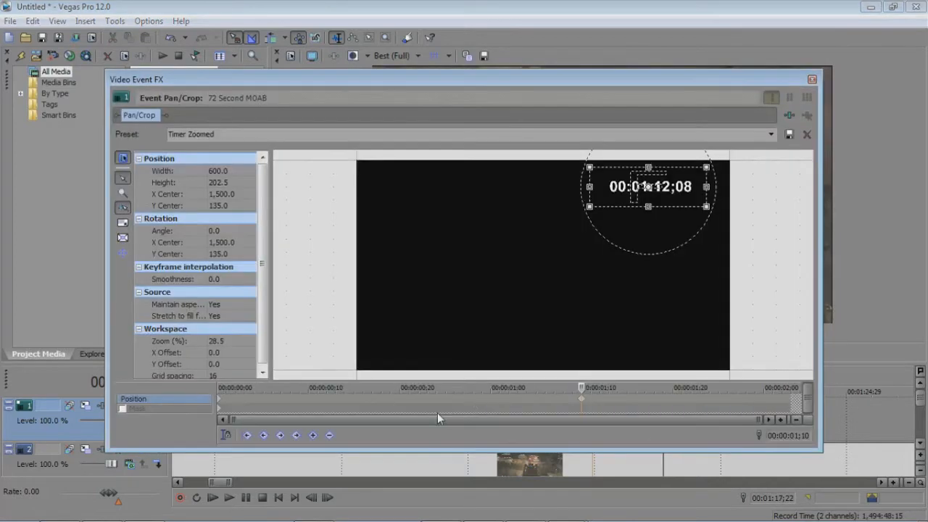
left_click_drag(580, 402, 418, 410)
left_click(812, 79)
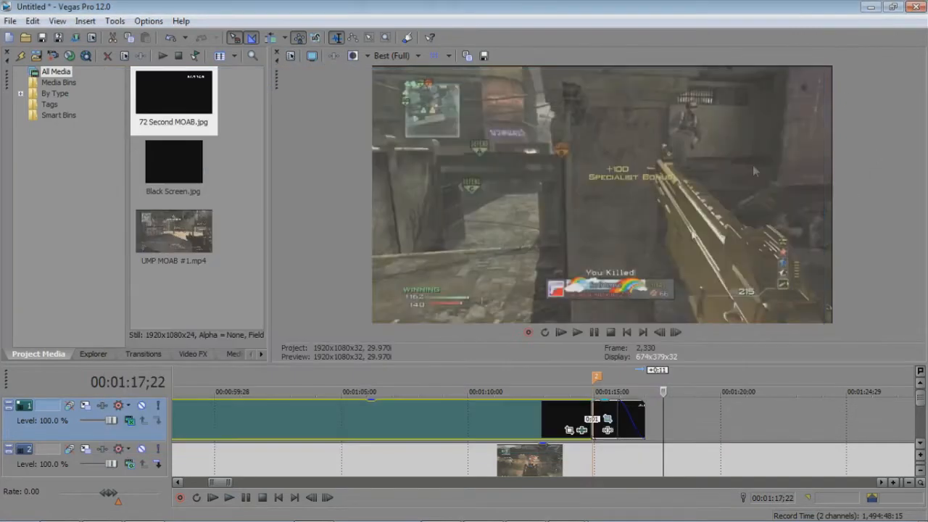
Split the 72 Second MOAB still at 00:01:16;13 and again at 00:01:16;03, deleting the part after each split.
left_click(630, 417)
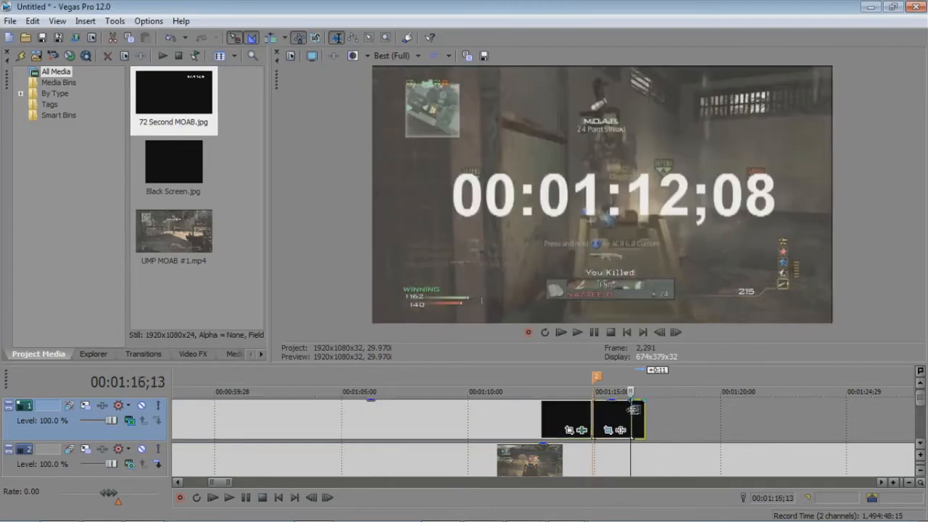
key("s")
right_click(635, 412)
left_click(680, 255)
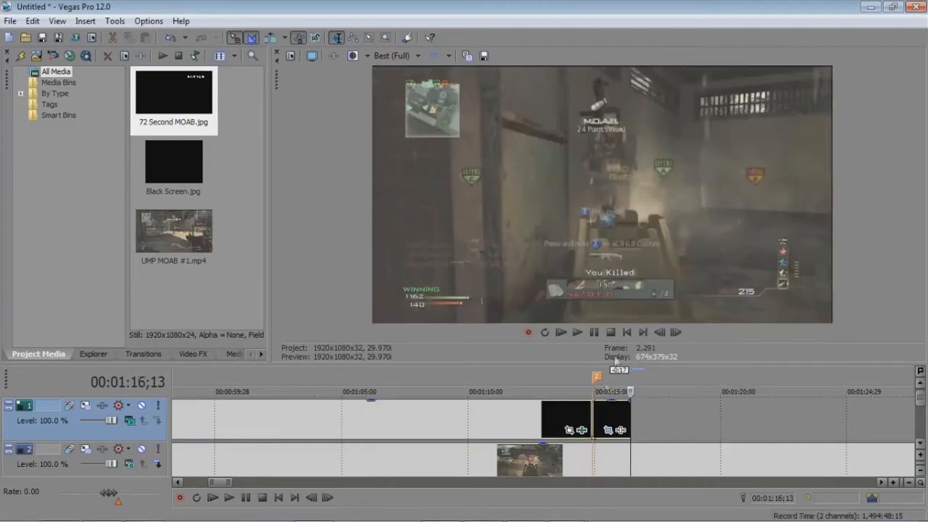
left_click(622, 415)
key("s")
right_click(627, 410)
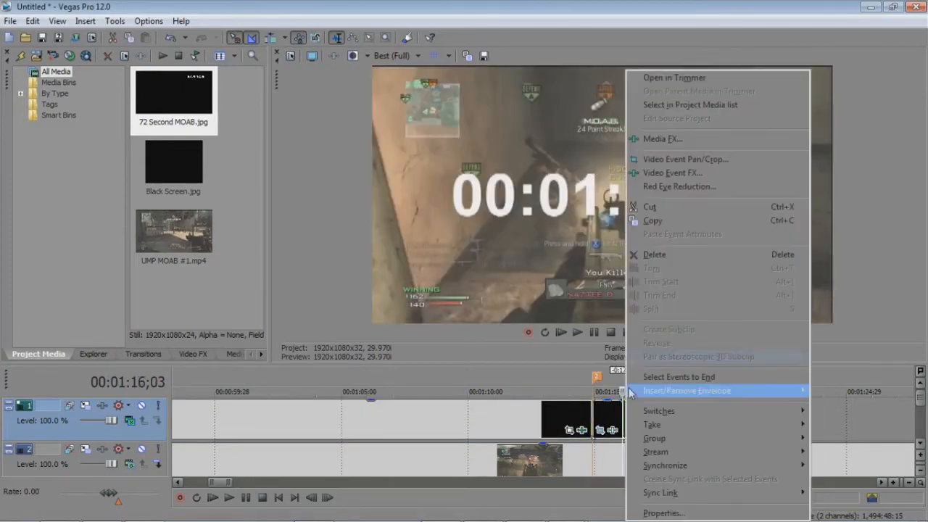
left_click(663, 256)
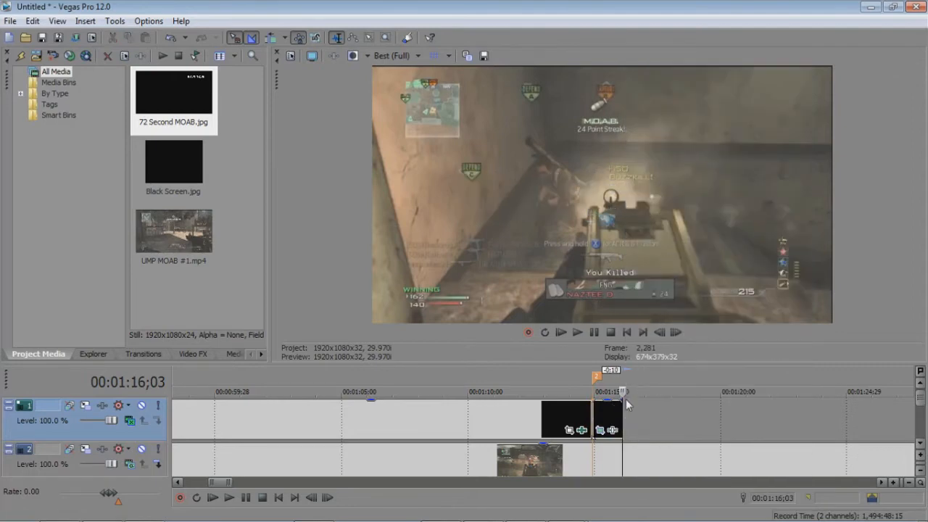
Add a fade-out to the shortened still's new end and play back the ending.
left_click_drag(623, 401, 606, 403)
left_click(579, 413)
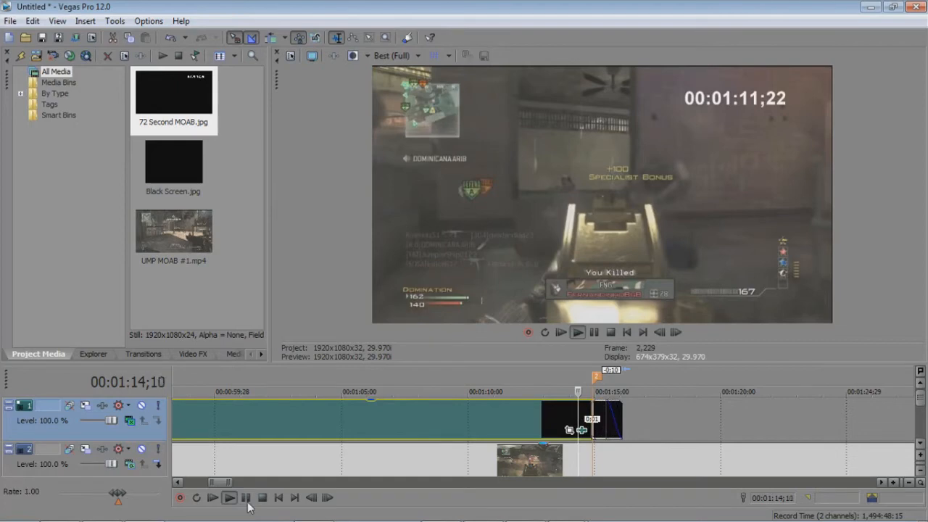
left_click(229, 497)
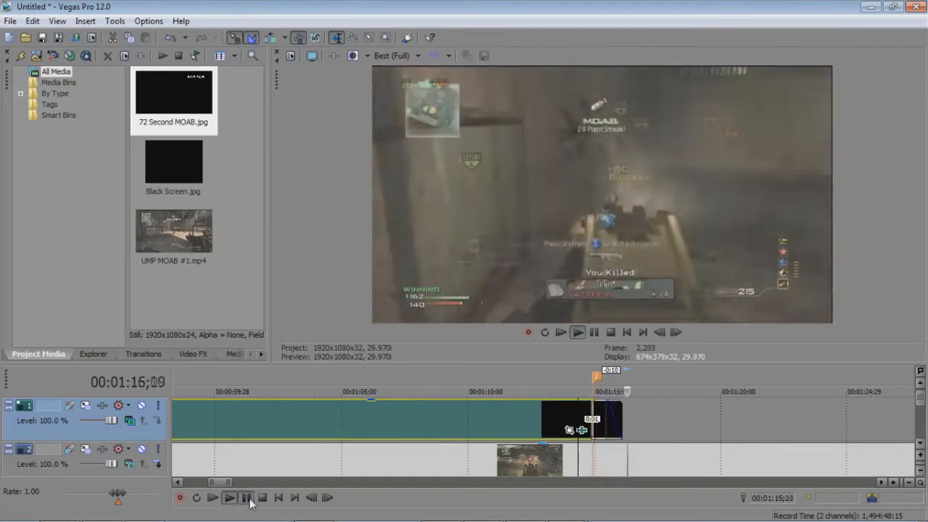
left_click(247, 499)
Check the still's pan/crop settings and replay the ending from 00:01:14;07.
right_click(600, 412)
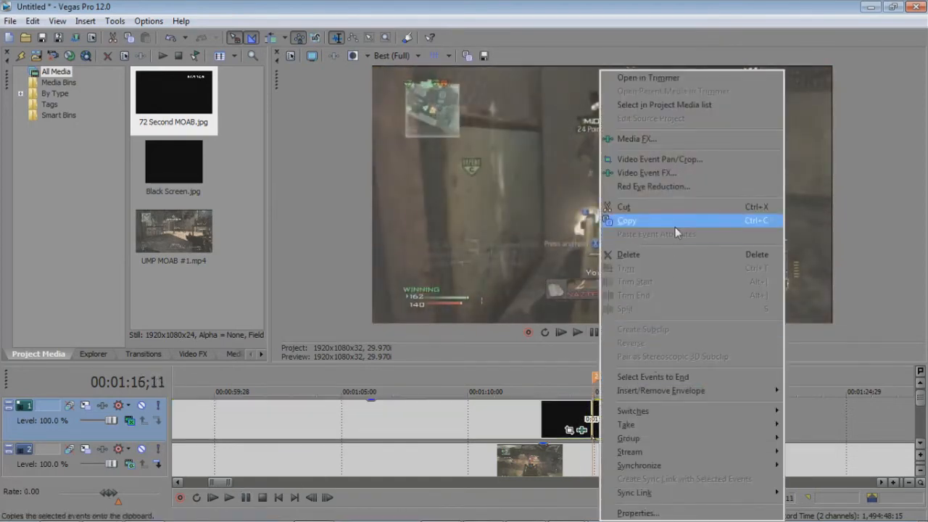
left_click(660, 161)
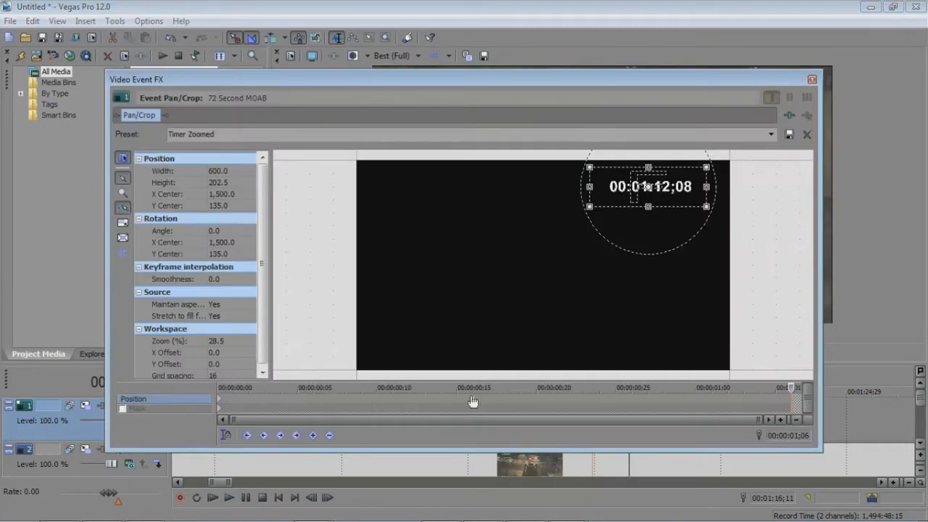
left_click(813, 80)
left_click(575, 415)
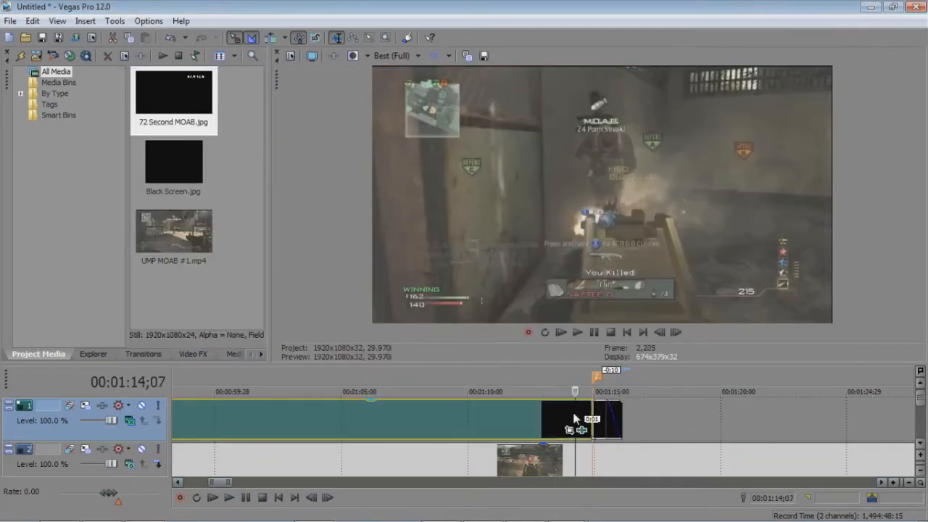
left_click(228, 497)
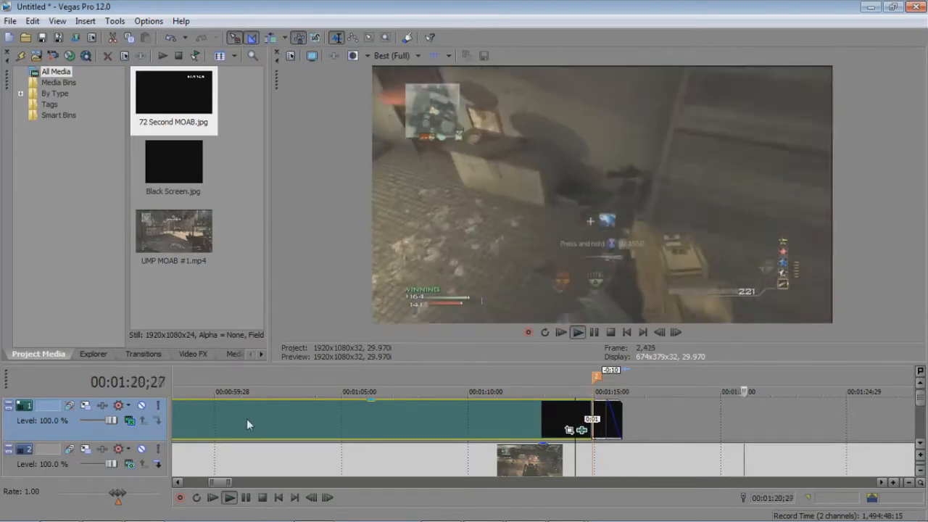
left_click(230, 499)
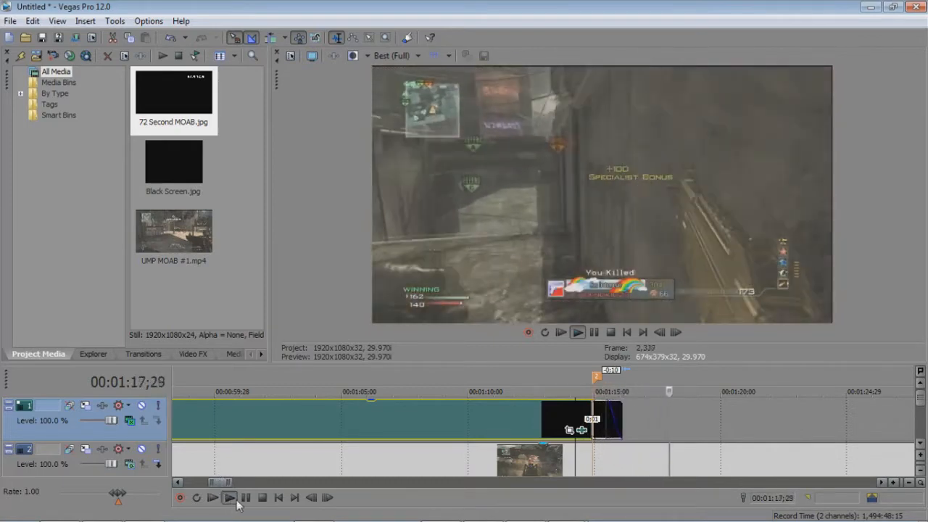
left_click(246, 498)
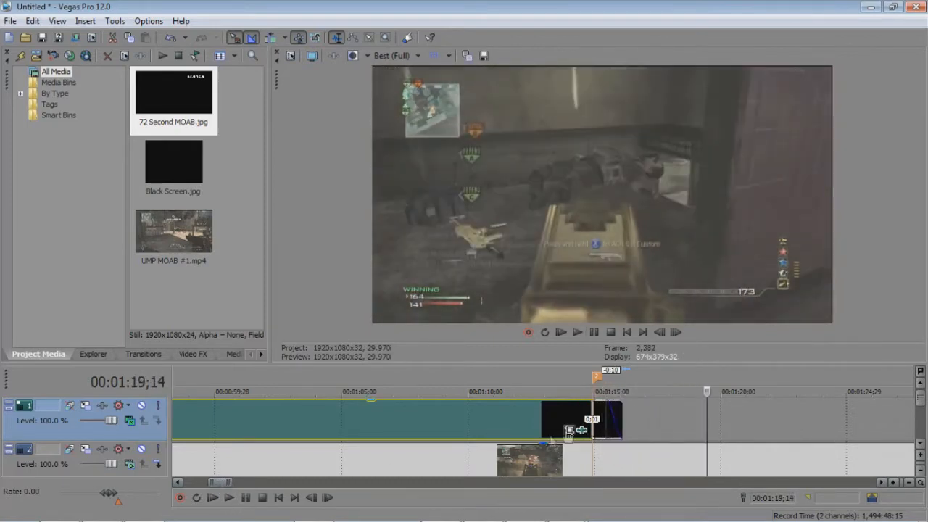
Examine the keyframes around 00:00:01;06 at the end of the 72 Second MOAB still's pan/crop timeline.
right_click(603, 418)
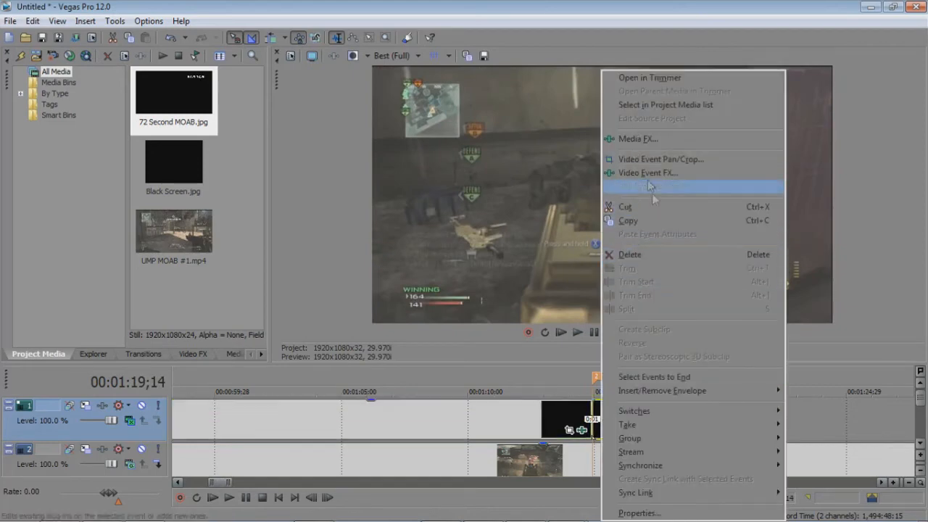
left_click(658, 156)
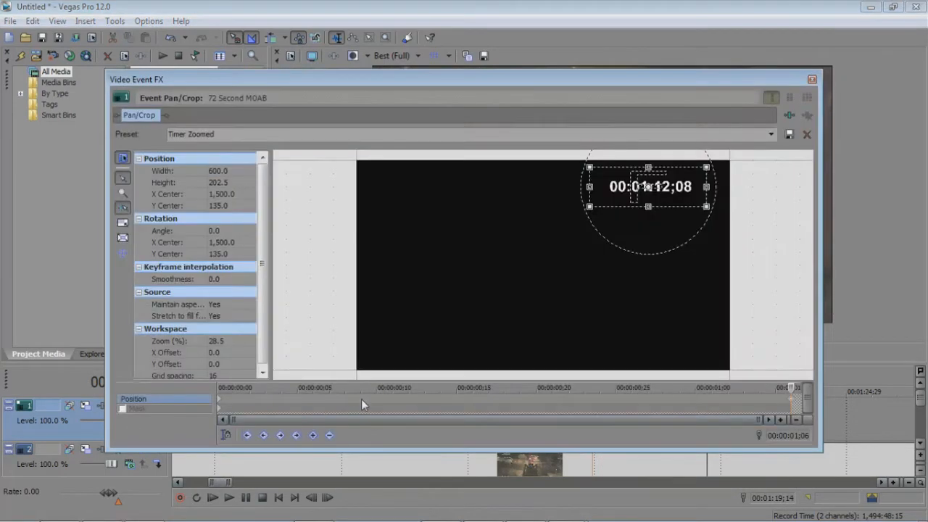
left_click(780, 419)
left_click(781, 419)
left_click(780, 419)
left_click(780, 419)
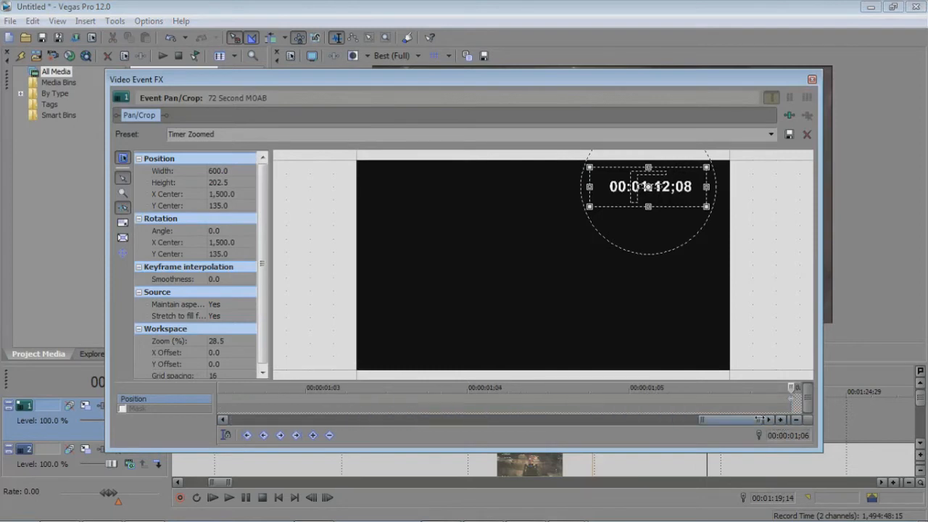
left_click(778, 418)
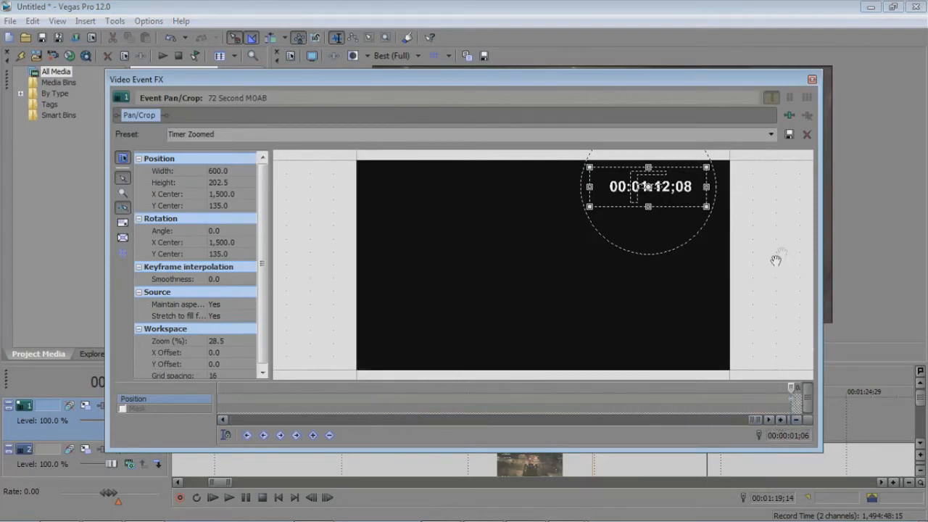
left_click_drag(756, 420, 771, 421)
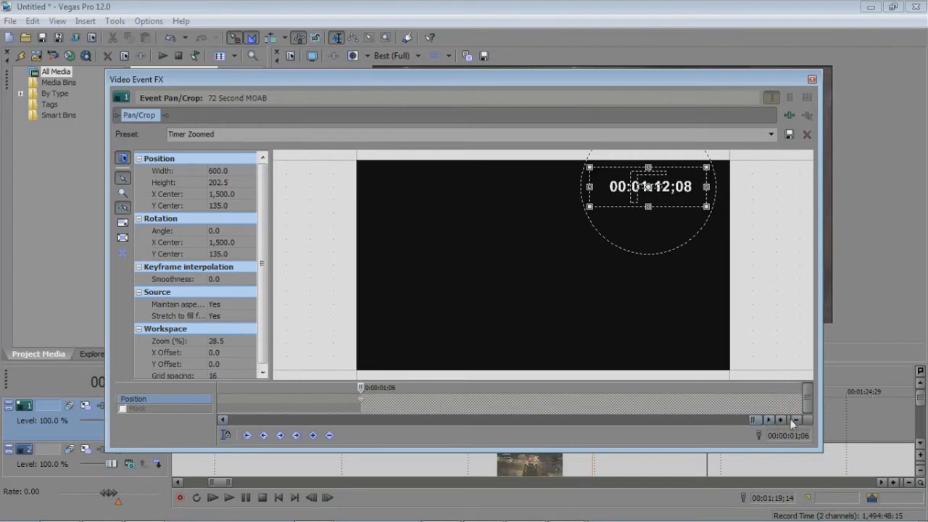
left_click(812, 80)
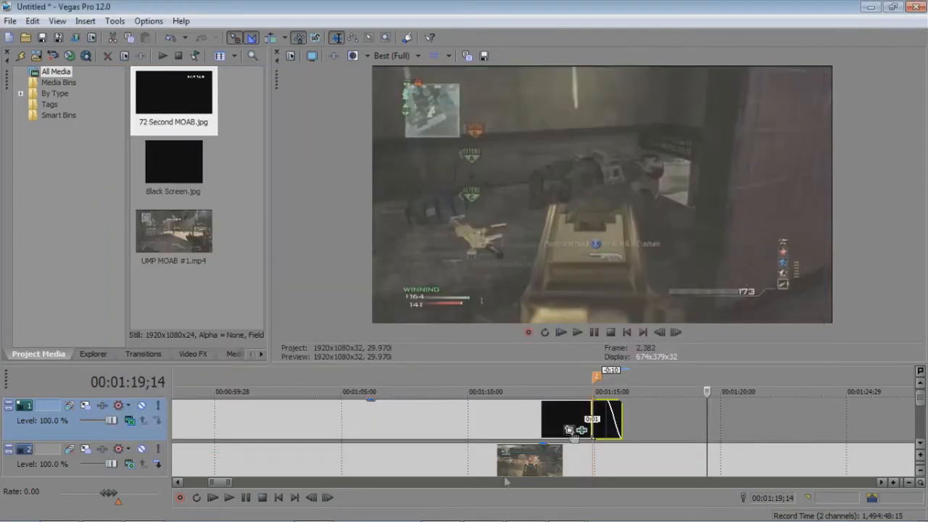
Place the playhead at the timer's first frame, 00:00:02;19, and set the gameplay track's level to 0.0 %.
left_click(908, 483)
left_click(908, 482)
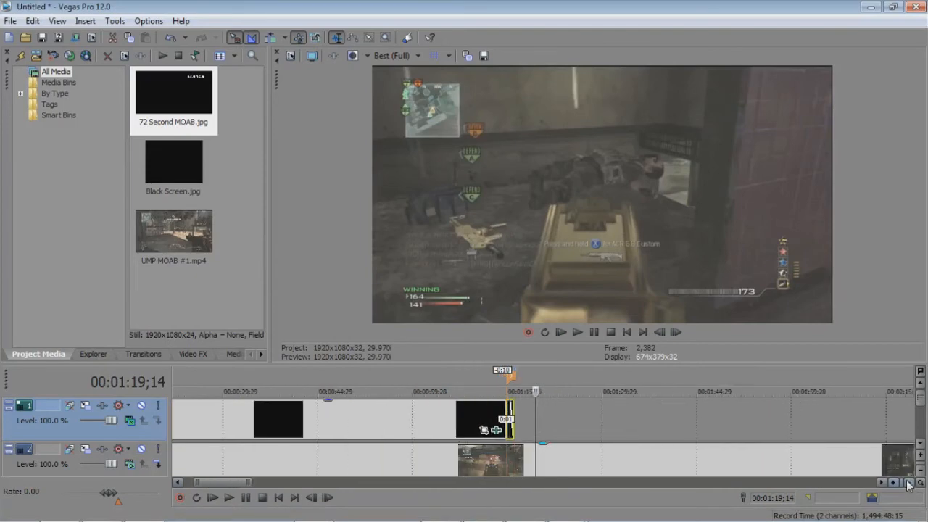
left_click(911, 470)
left_click(289, 426)
left_click_drag(227, 483, 171, 480)
left_click(186, 426)
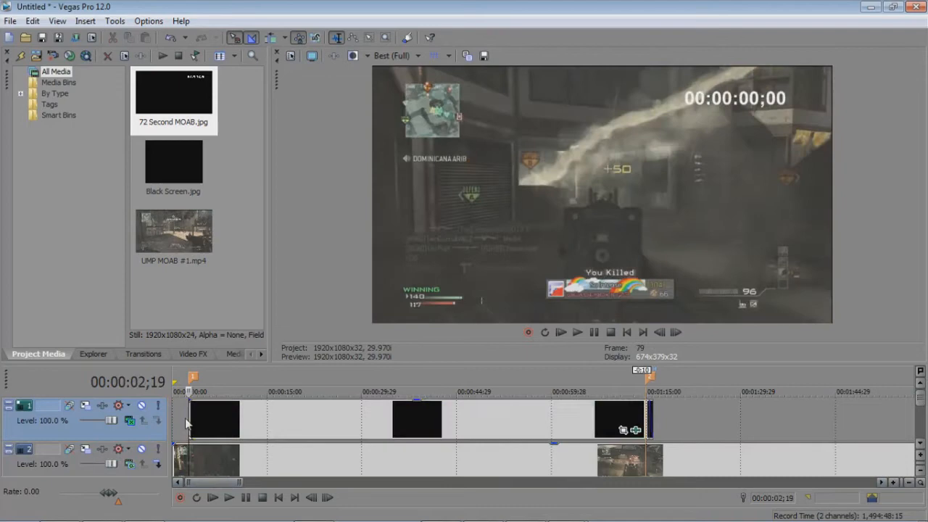
left_click(893, 482)
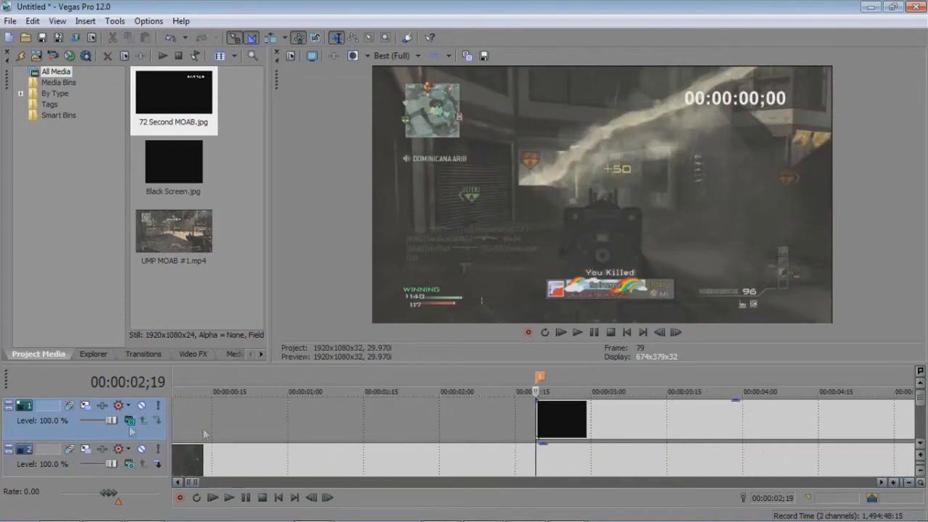
left_click_drag(113, 464, 5, 459)
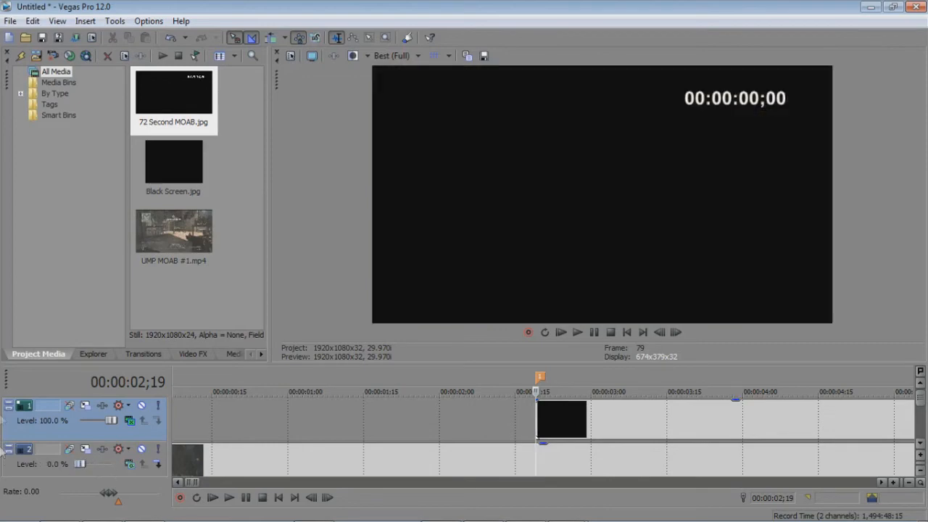
Start saving a snapshot of the zero-time frame as a JPEG named 00 Second Timer.jpg.
left_click(484, 58)
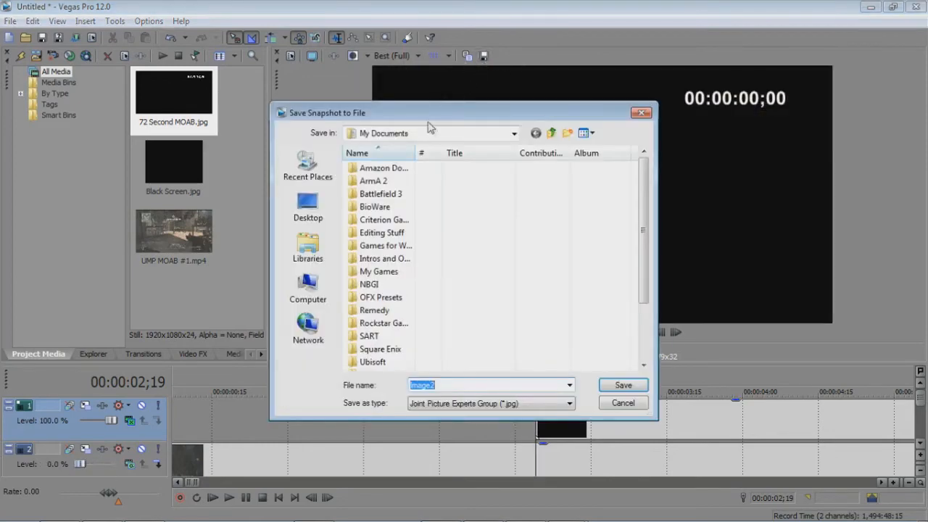
type("0")
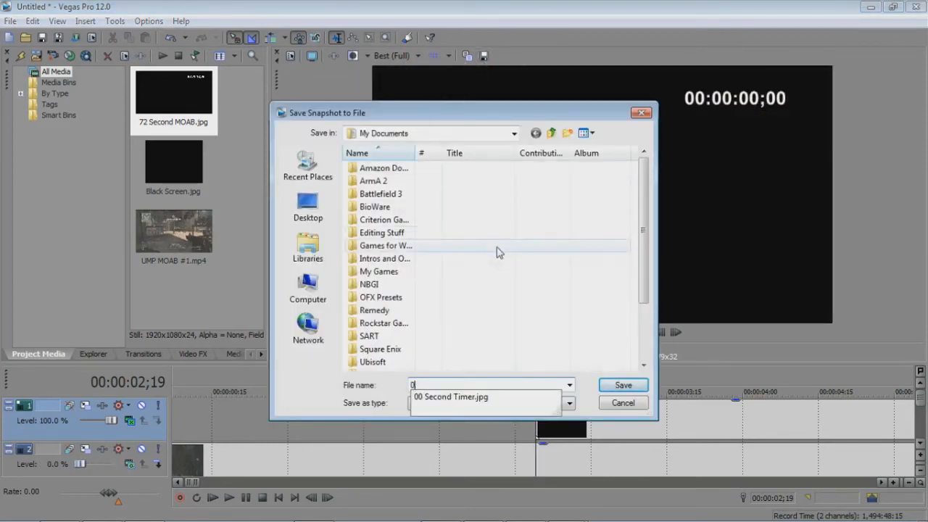
left_click(462, 399)
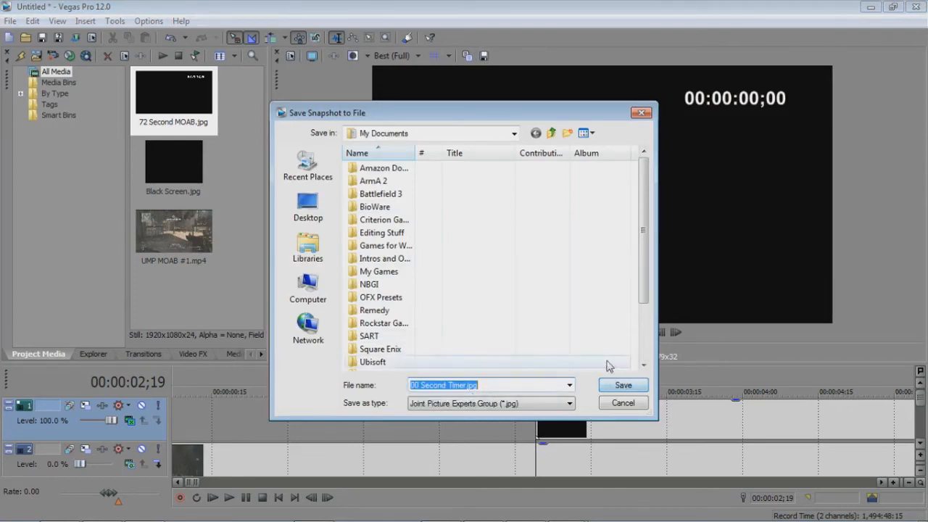
left_click(402, 312)
scroll(402, 317, "down", 2)
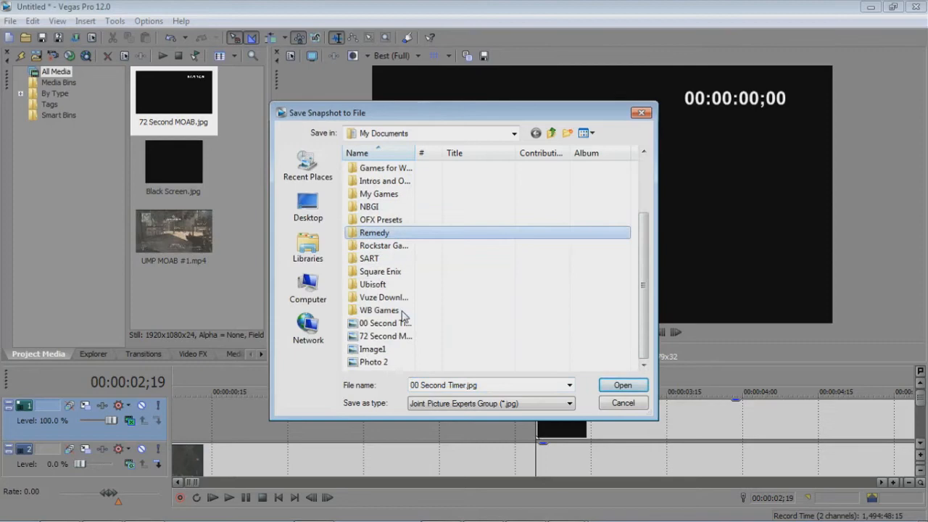
left_click(319, 237)
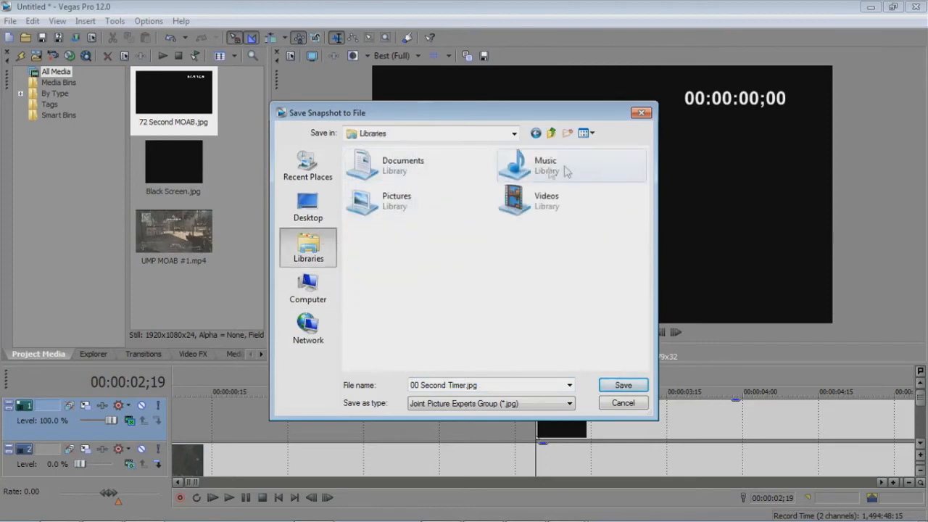
left_click(407, 198)
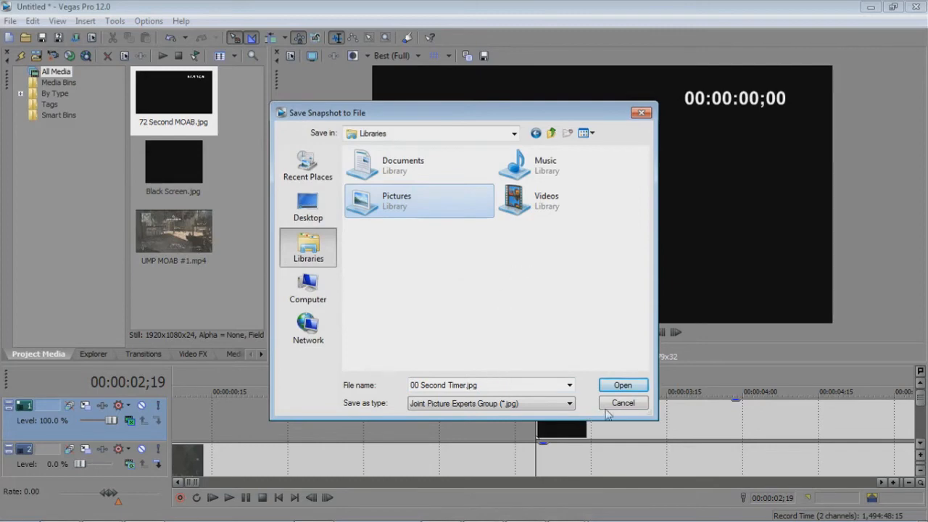
left_click(610, 387)
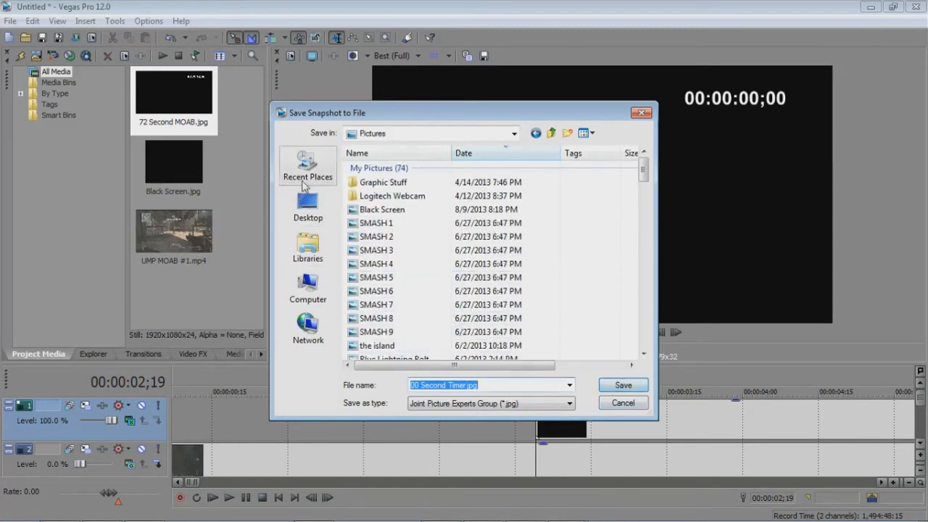
left_click(308, 167)
Save the snapshot in the Documents library, replacing the existing 00 Second Timer file.
left_click(307, 246)
left_click(410, 178)
double_click(408, 178)
scroll(417, 323, "down", 3)
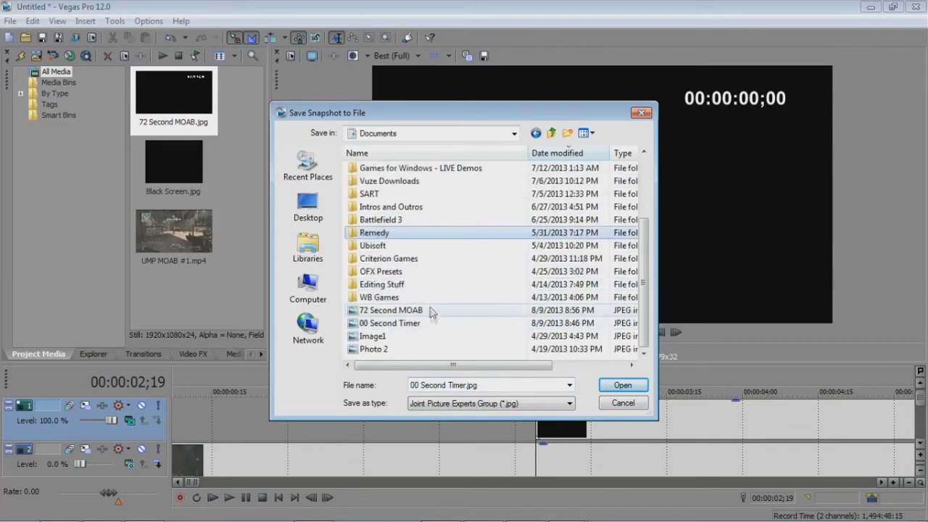
double_click(418, 324)
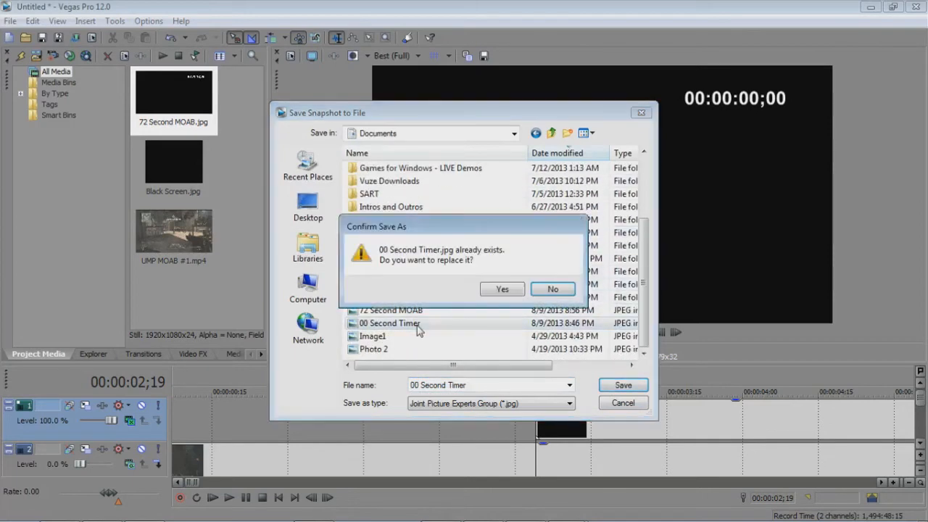
left_click(503, 289)
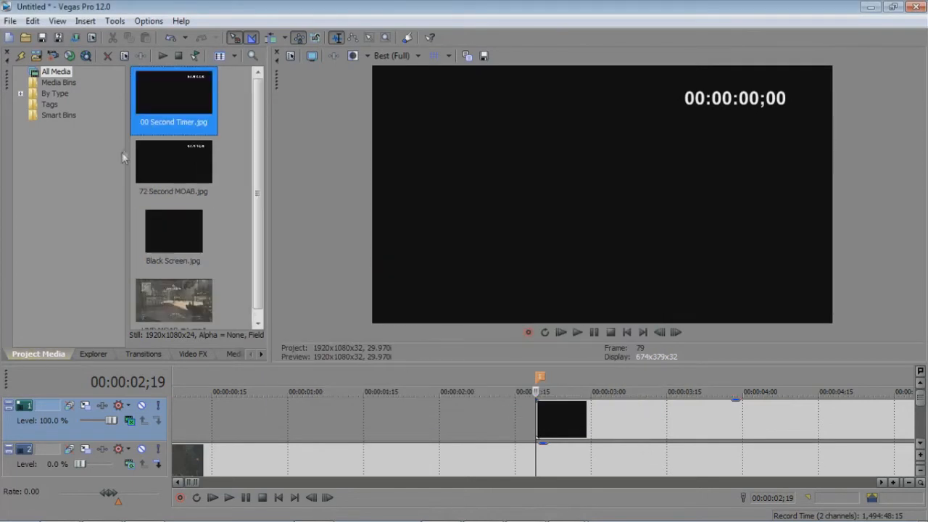
Place 00 Second Timer.jpg on track 1 before the timer and trim it to run from about 00:00:01;15 to 00:00:02;19.
left_click_drag(178, 96, 142, 410)
left_click_drag(320, 415, 88, 413)
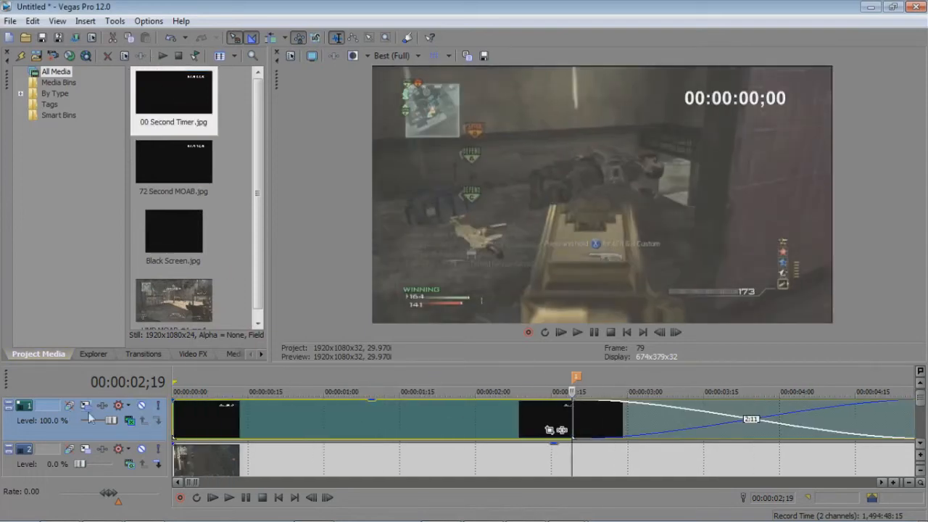
left_click_drag(173, 412, 140, 416)
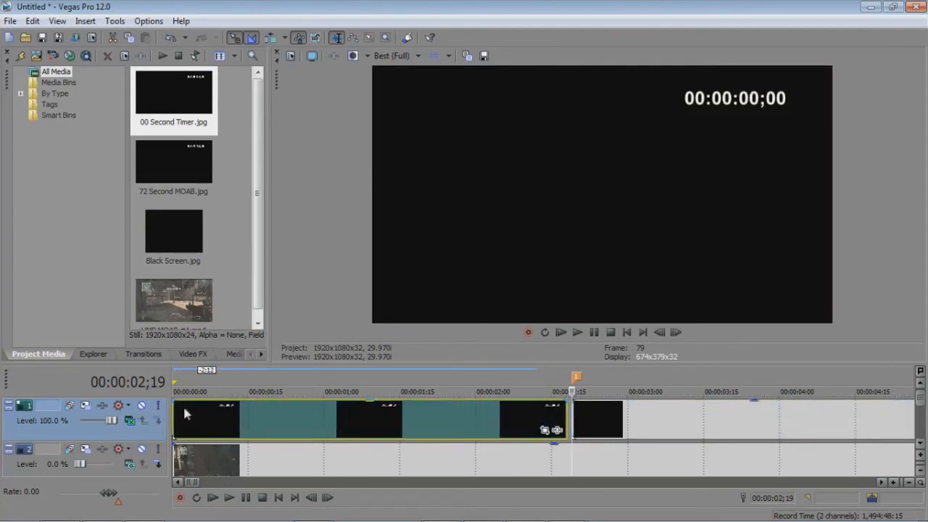
left_click_drag(174, 414, 401, 415)
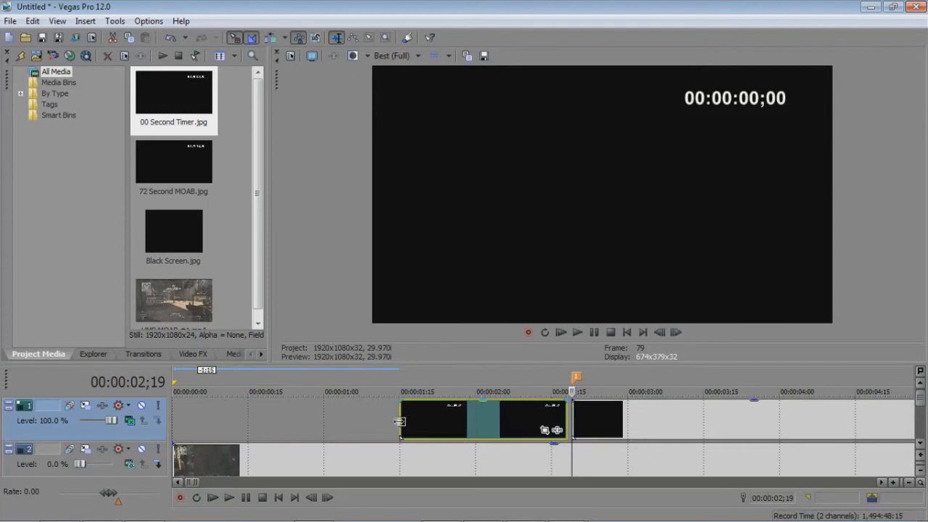
left_click_drag(563, 408, 552, 413)
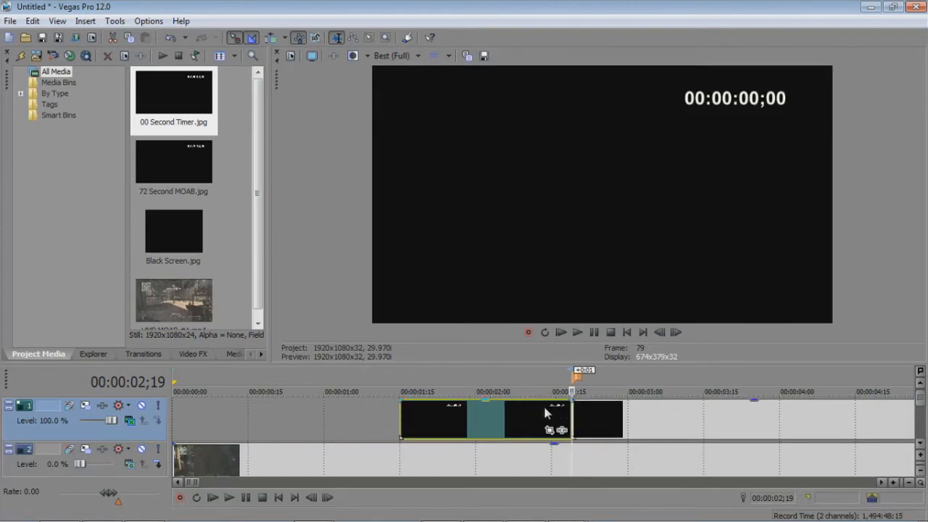
Add a full-frame pan/crop keyframe at the end of the 00 Second Timer still and apply the Timer Zoomed preset at its start.
right_click(544, 411)
right_click(466, 418)
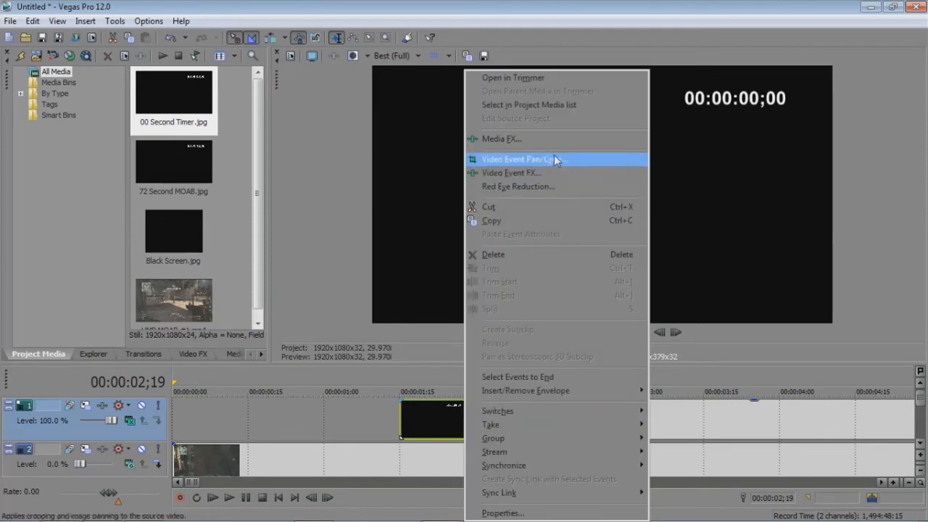
left_click(554, 160)
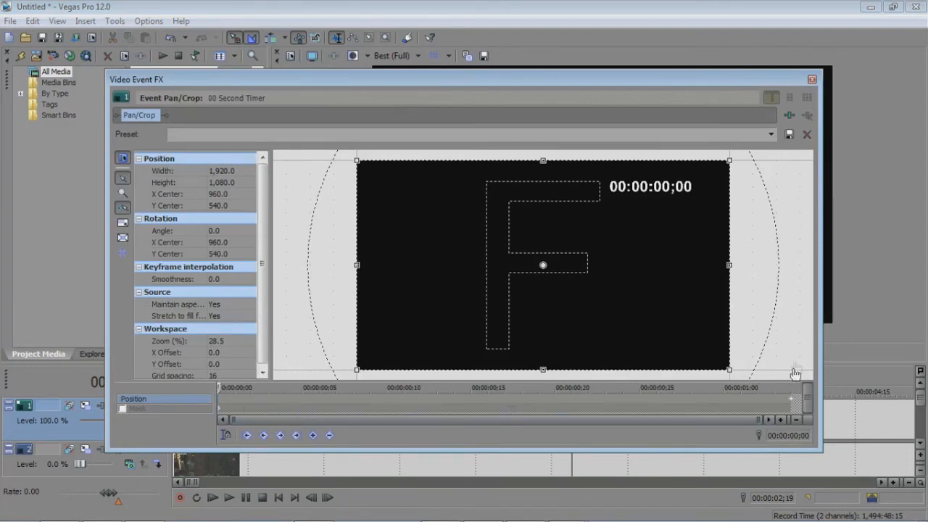
left_click(771, 134)
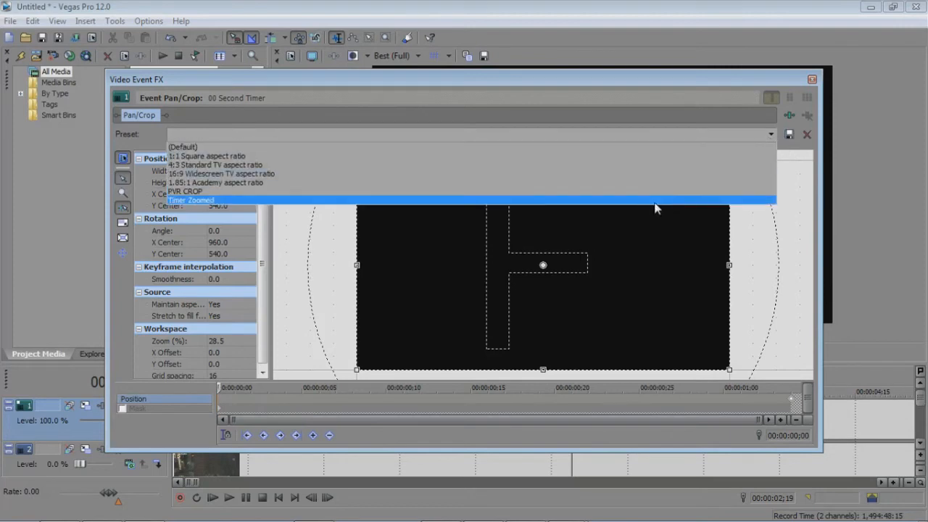
left_click(658, 201)
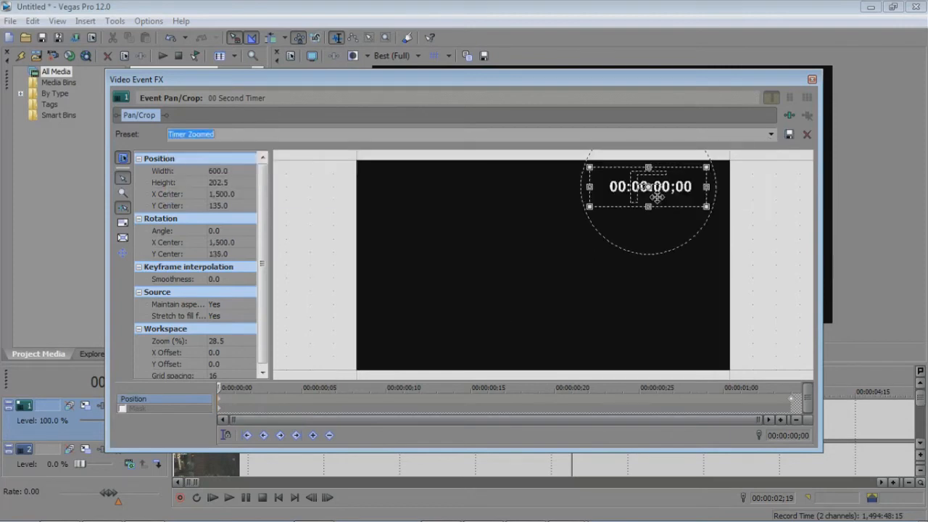
left_click(812, 79)
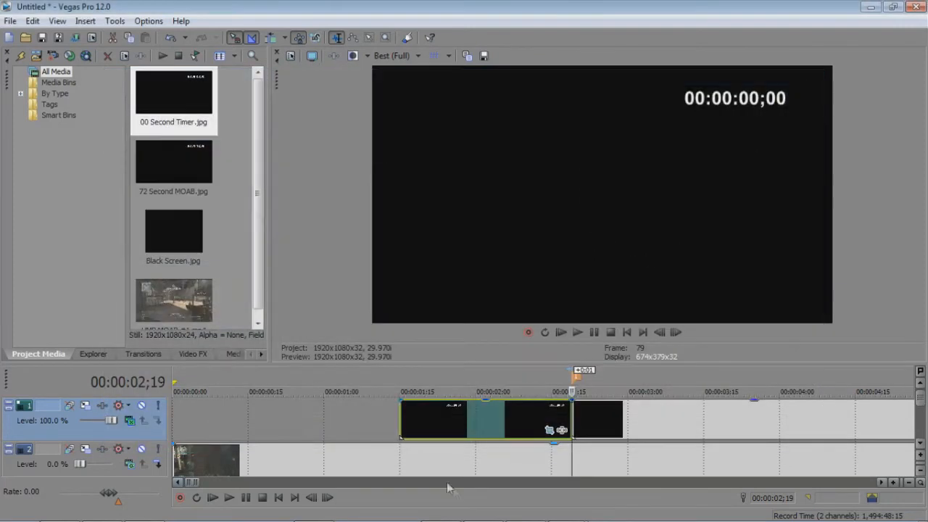
Add a fade-in to the start of the 00 Second Timer still and play it back from 00:00:01;13.
left_click_drag(398, 401, 474, 403)
left_click(391, 422)
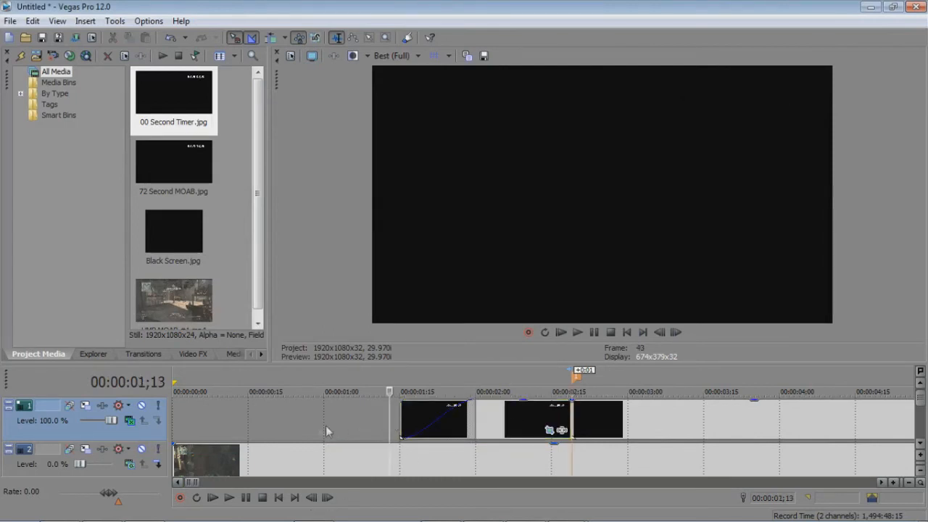
left_click(230, 498)
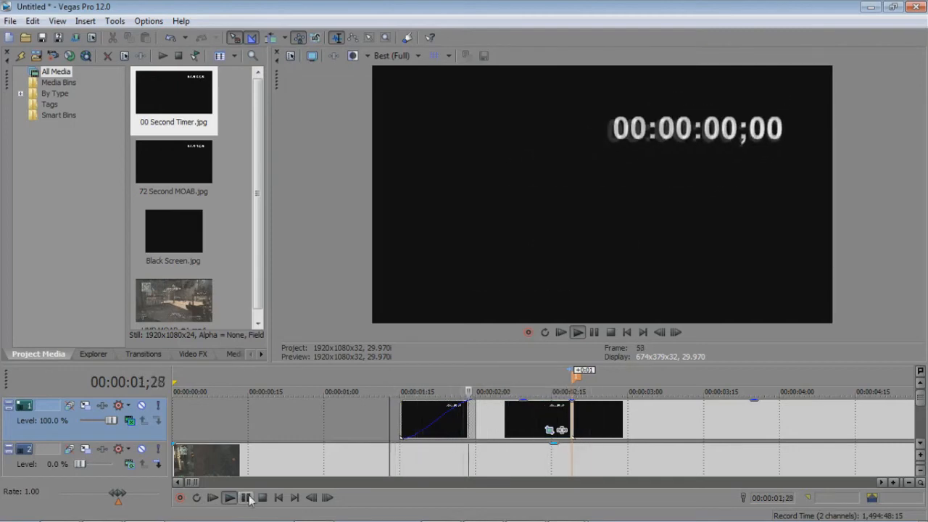
left_click(246, 497)
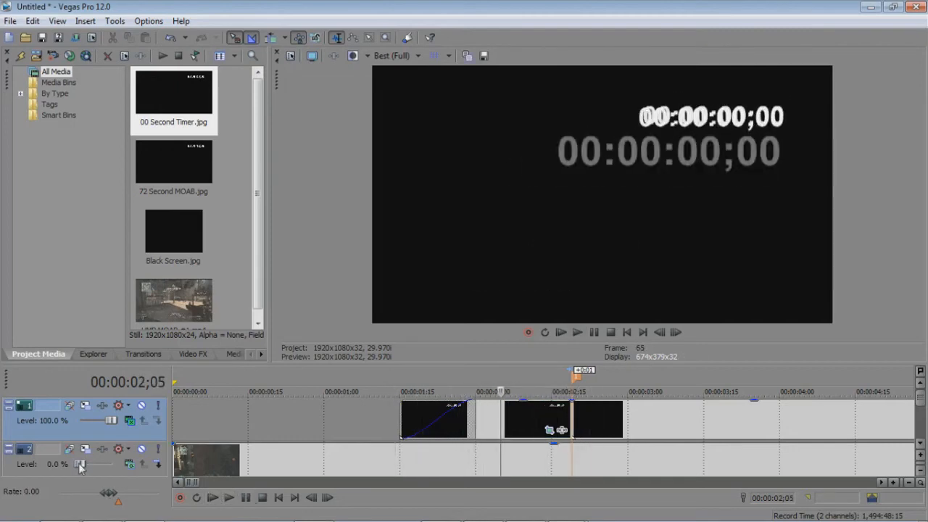
Set the gameplay track's level to 100.0 % and play back the opening from 00:00:01;11.
left_click_drag(80, 465, 112, 465)
left_click(378, 394)
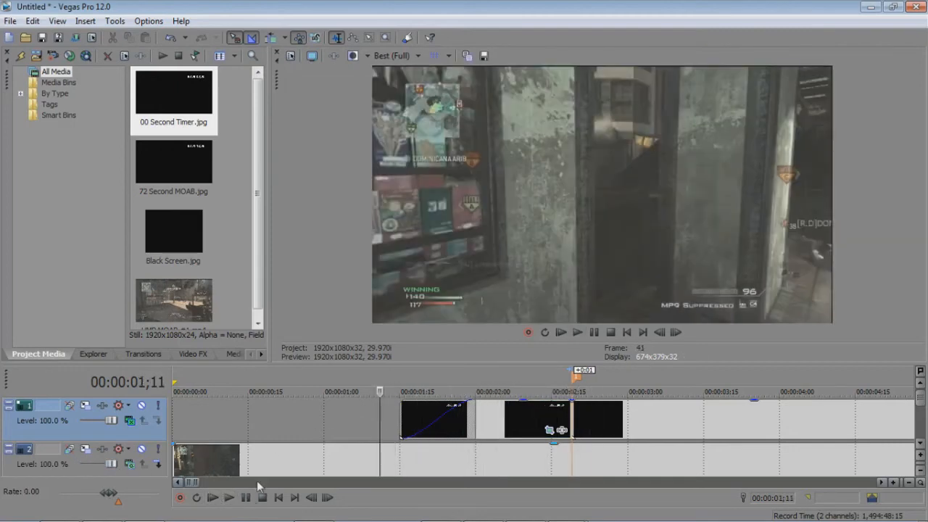
left_click(246, 498)
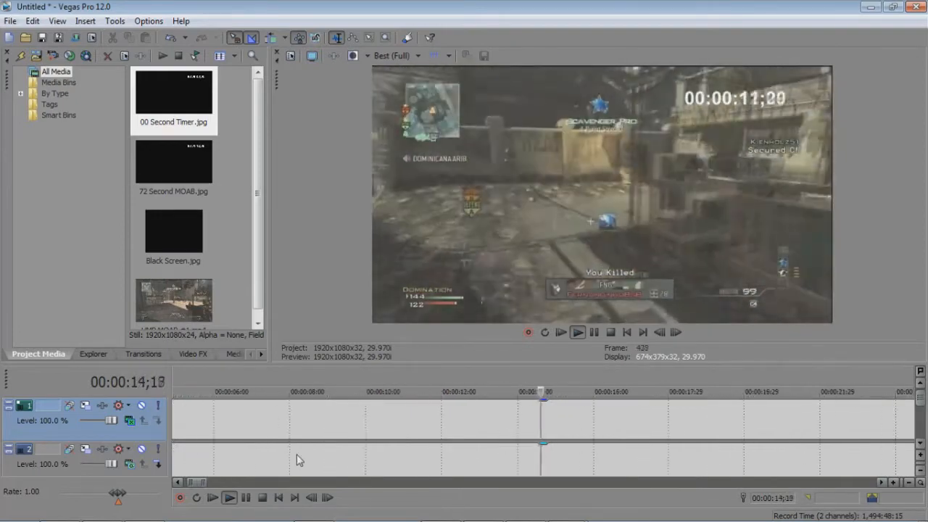
Play back the end of the timer and the final-time still over the gameplay.
scroll(301, 442, "down", 10)
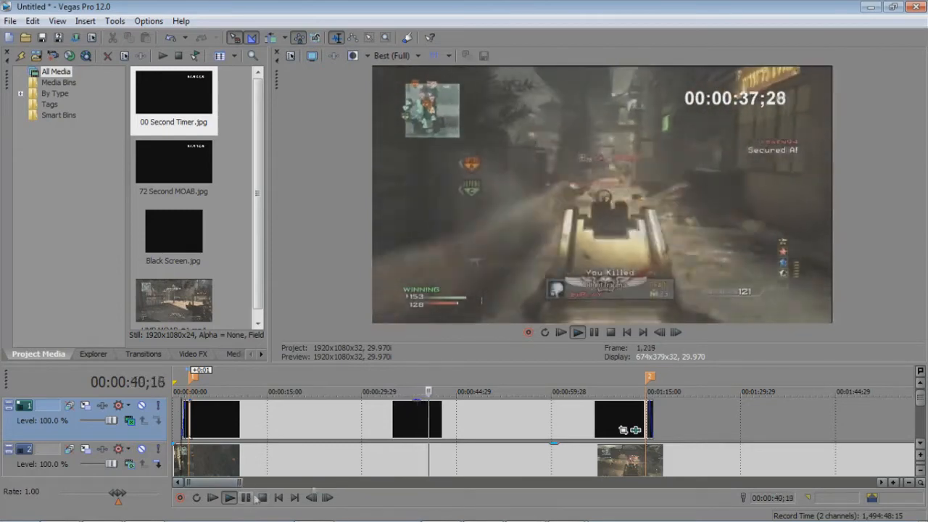
left_click(638, 411)
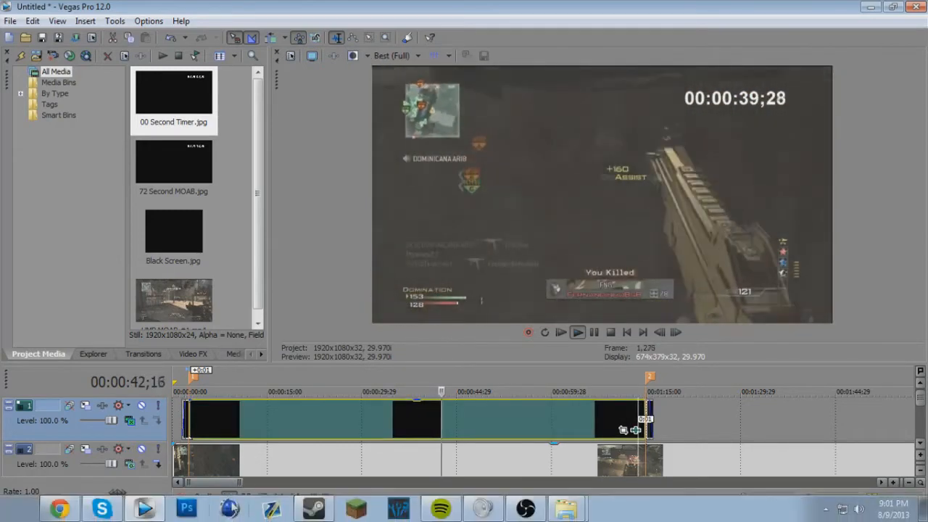
left_click(230, 497)
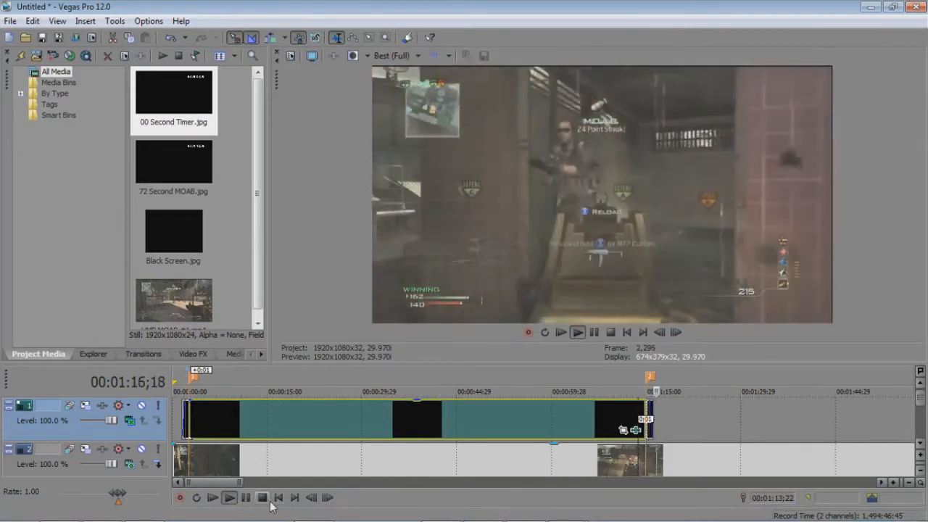
left_click(246, 497)
Try splitting the gameplay clip at 00:01:16;03, and undo the split.
left_click(651, 453)
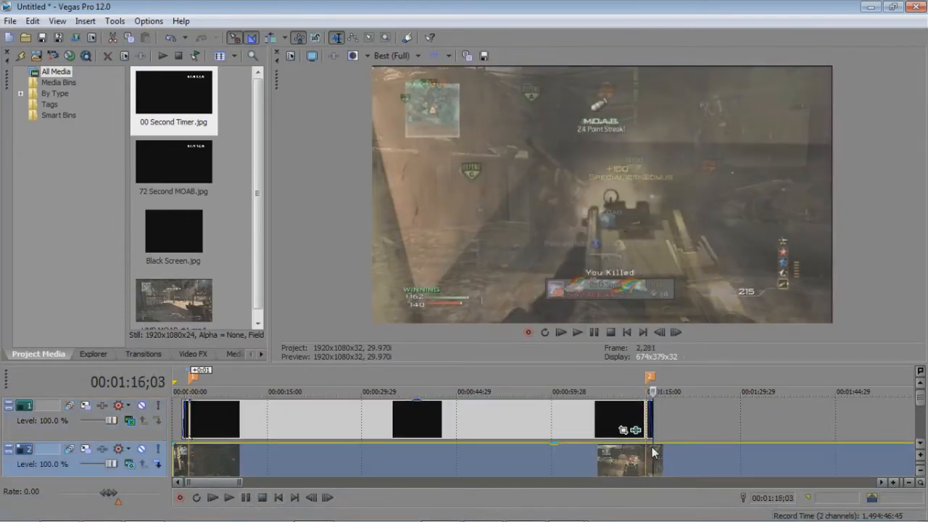
right_click(657, 454)
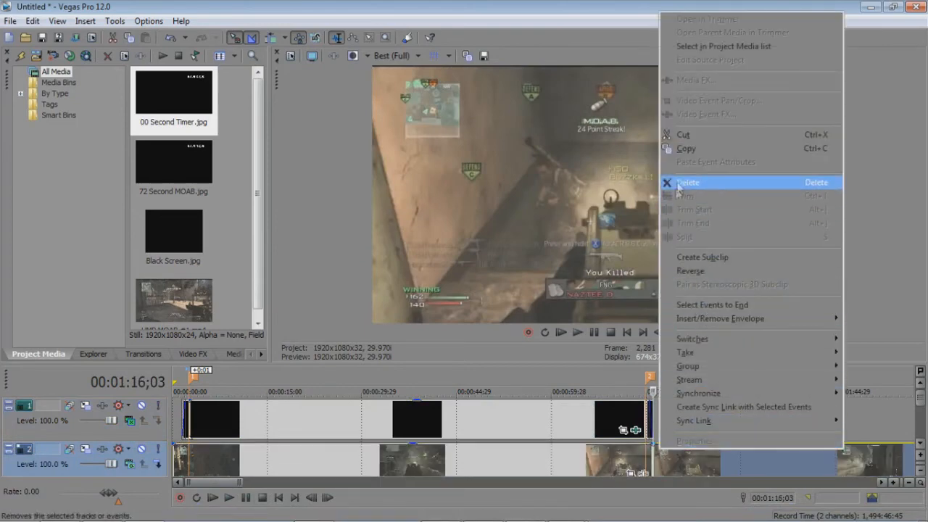
left_click(663, 465)
key("ctrl+z")
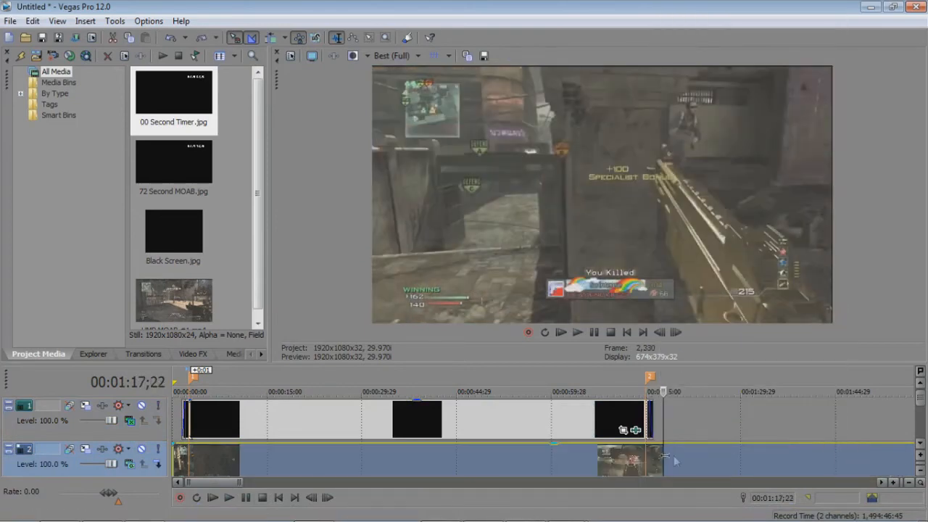
Split the gameplay clip at 00:01:19;04 and delete everything after the split.
left_click(684, 461)
left_click(672, 463)
key("s")
right_click(685, 460)
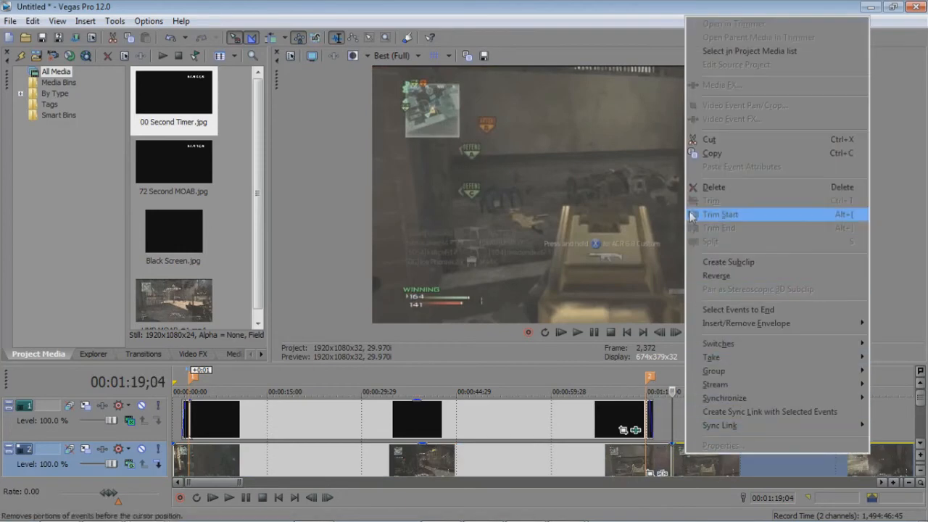
left_click(725, 186)
Add a fade-out to the gameplay clip's end, starting just before the final-time still, and play back the ending.
left_click_drag(672, 443, 633, 445)
left_click(620, 454)
left_click(228, 497)
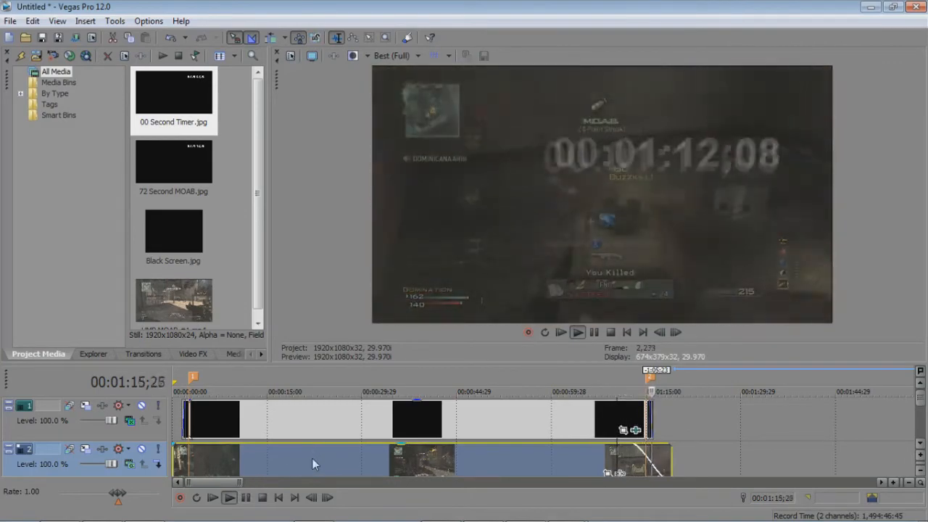
left_click(247, 498)
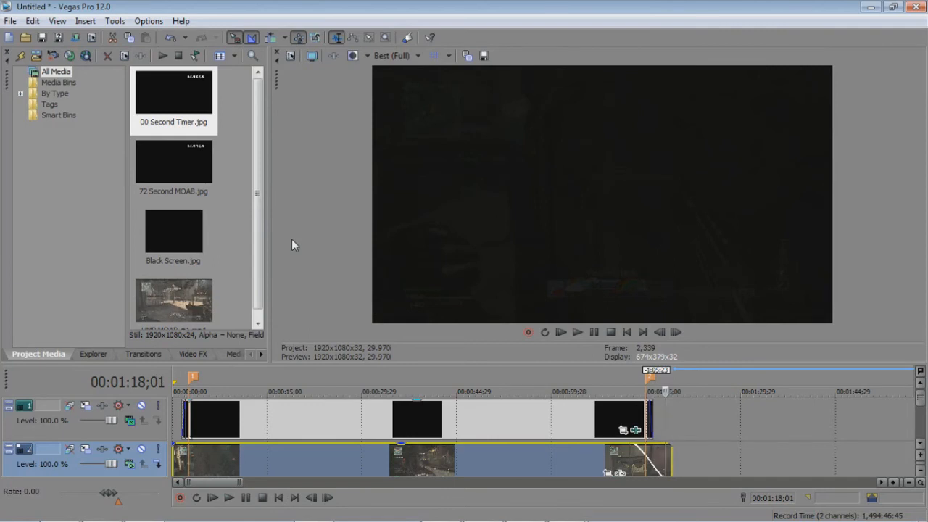
Place the playhead at 00:00:01;15, at the start of the 00 Second Timer still.
left_click(187, 428)
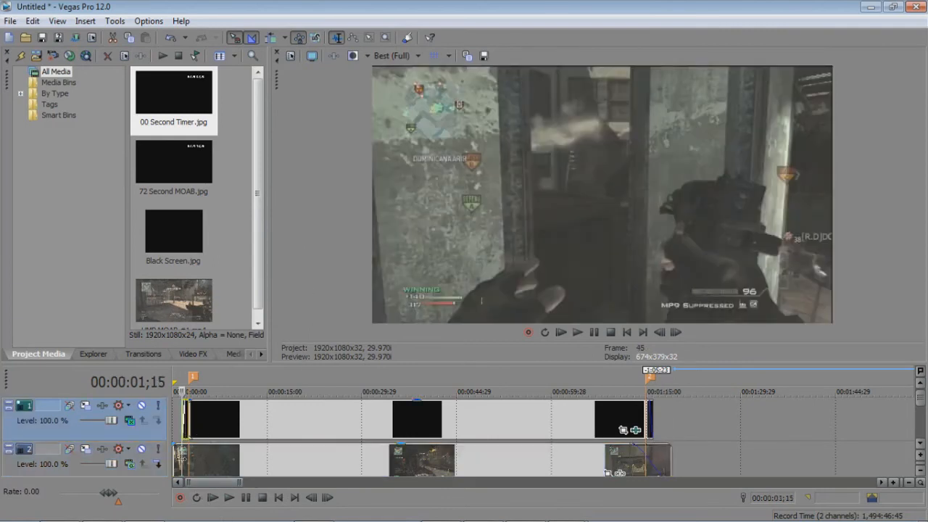